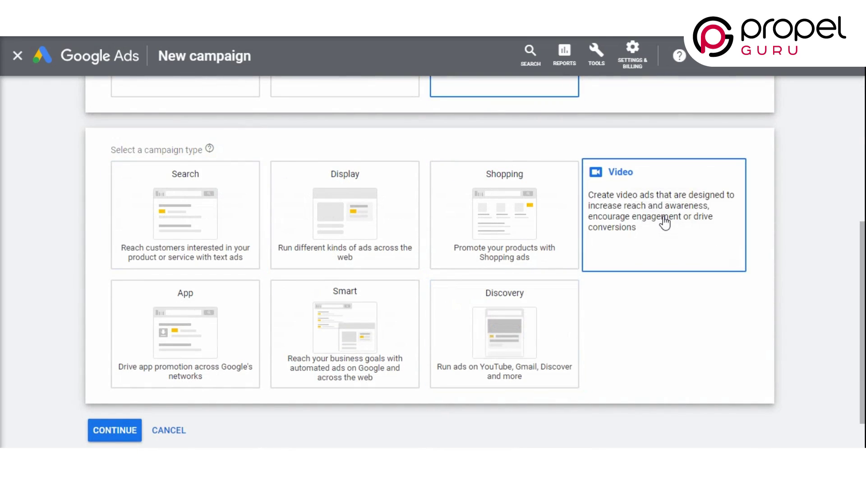
Step: Choose Video as the campaign type with the Custom video campaign subtype, and continue to the campaign settings
{"action": "left_click", "coordinate": [663, 218]}
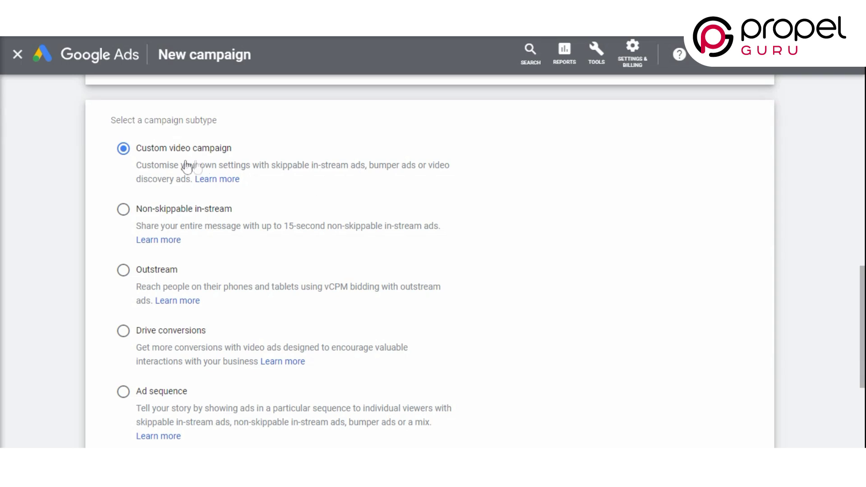
{"action": "scroll", "coordinate": [255, 225], "scroll_direction": "down", "scroll_amount": 4}
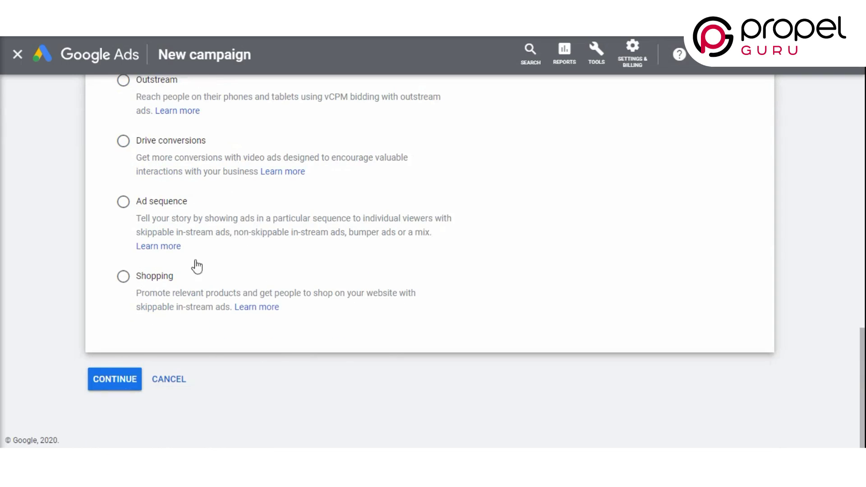
{"action": "left_click", "coordinate": [116, 388]}
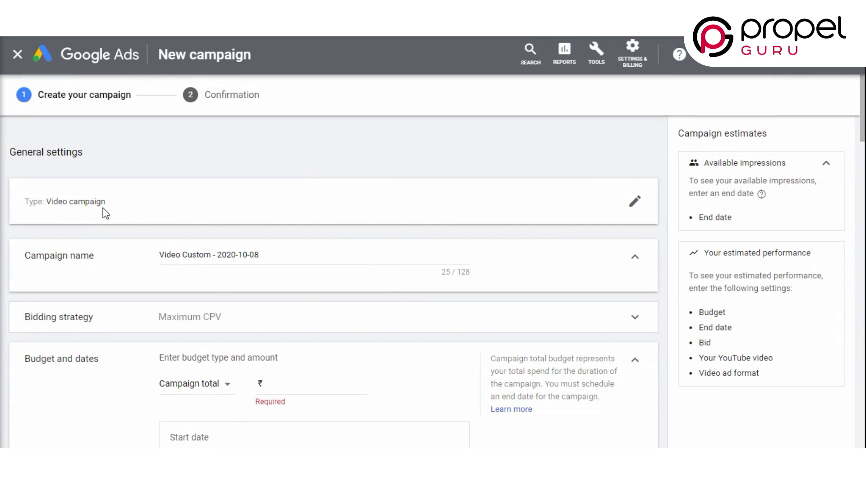
Step: Replace the default campaign name with Demo
{"action": "scroll", "coordinate": [266, 226], "scroll_direction": "down", "scroll_amount": 2}
{"action": "left_click", "coordinate": [249, 195]}
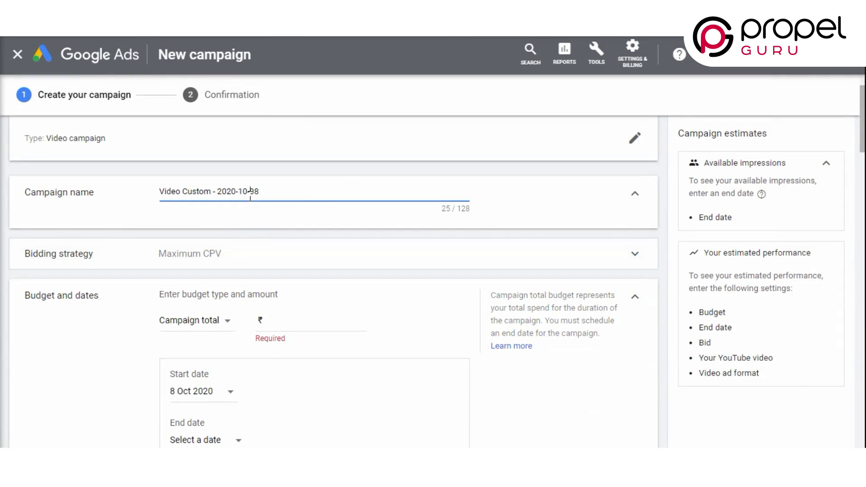
{"action": "triple_click", "coordinate": [266, 191]}
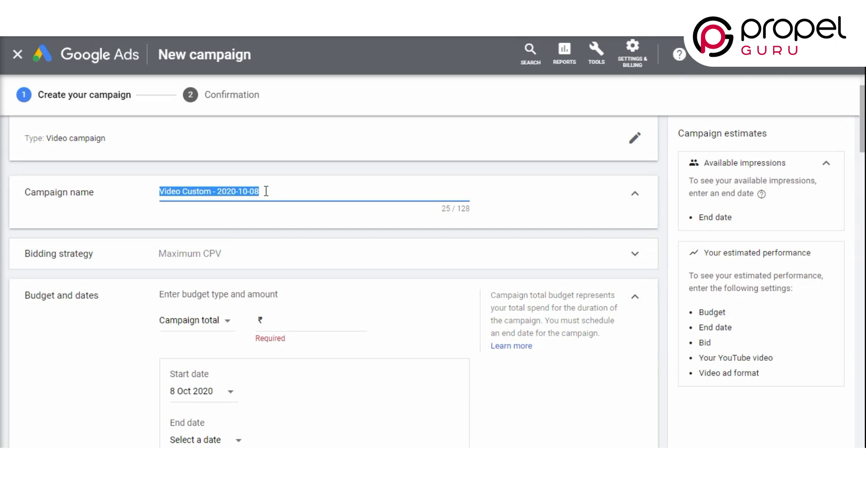
{"action": "type", "text": "Demo"}
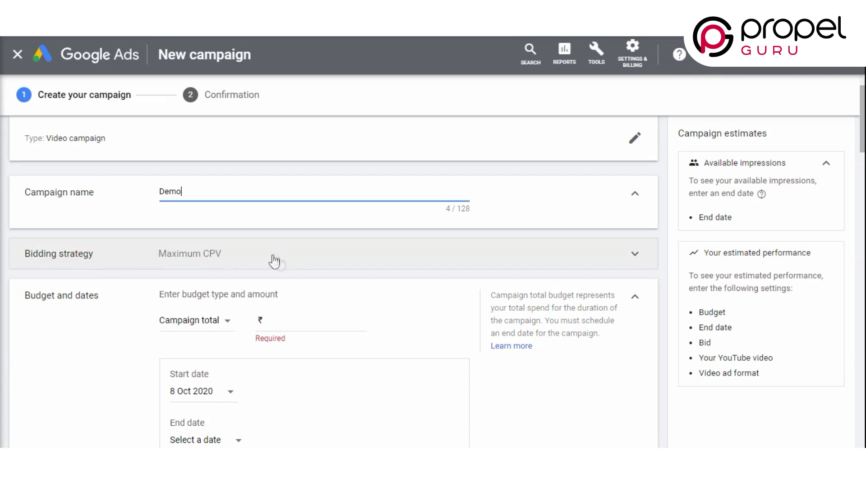
Step: Expand the bidding strategy settings and choose Maximum CPV as the bid strategy
{"action": "scroll", "coordinate": [288, 259], "scroll_direction": "down", "scroll_amount": 1}
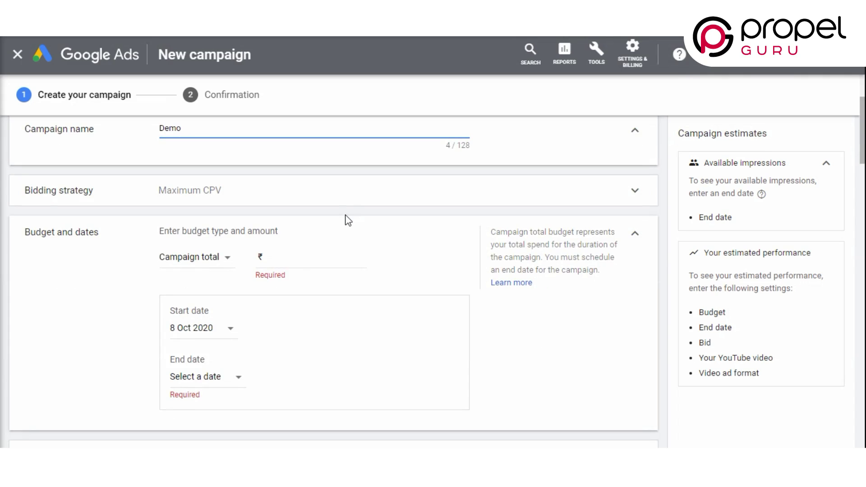
{"action": "left_click", "coordinate": [225, 199]}
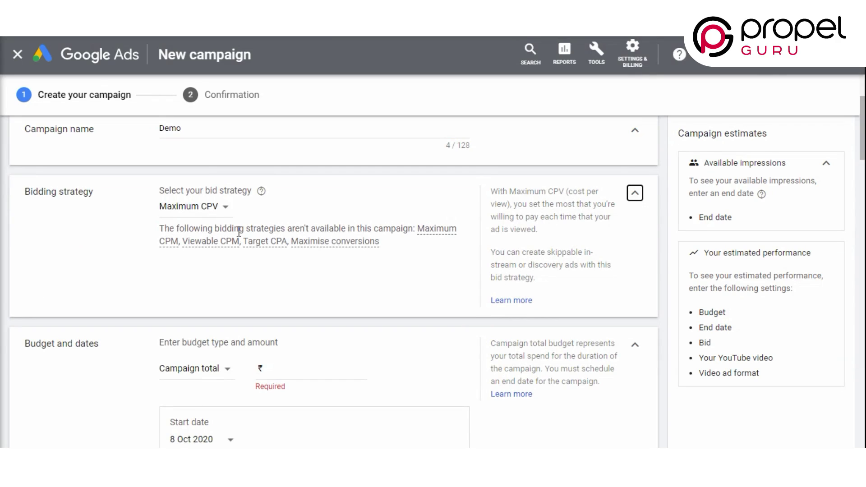
{"action": "left_click", "coordinate": [221, 216]}
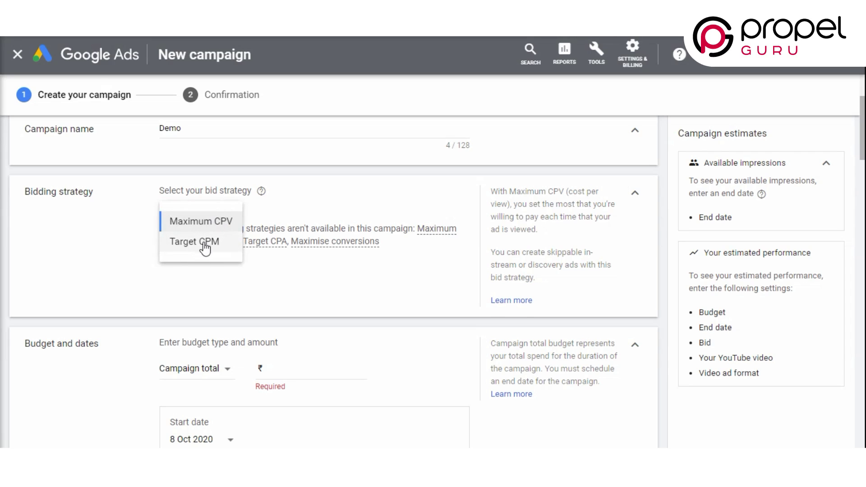
{"action": "left_click", "coordinate": [217, 224]}
Step: Set the campaign's budget type to Daily with an amount of ₹1,000
{"action": "scroll", "coordinate": [217, 276], "scroll_direction": "down", "scroll_amount": 3}
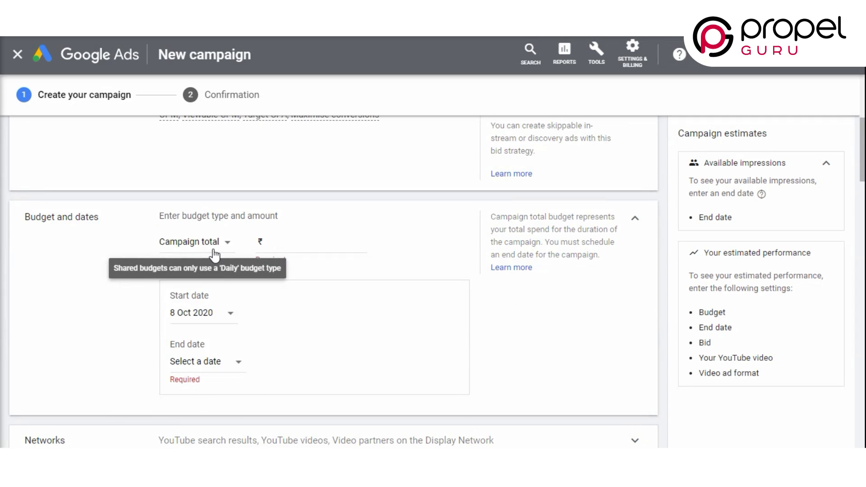
{"action": "left_click", "coordinate": [215, 253]}
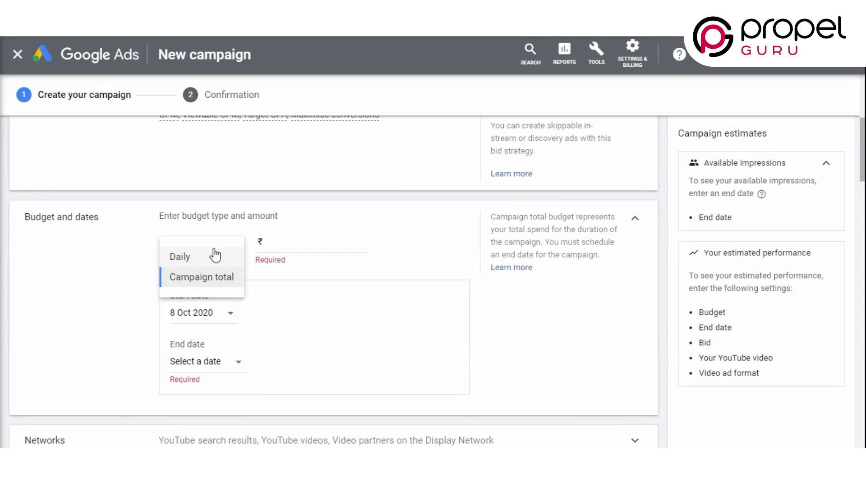
{"action": "left_click", "coordinate": [180, 258]}
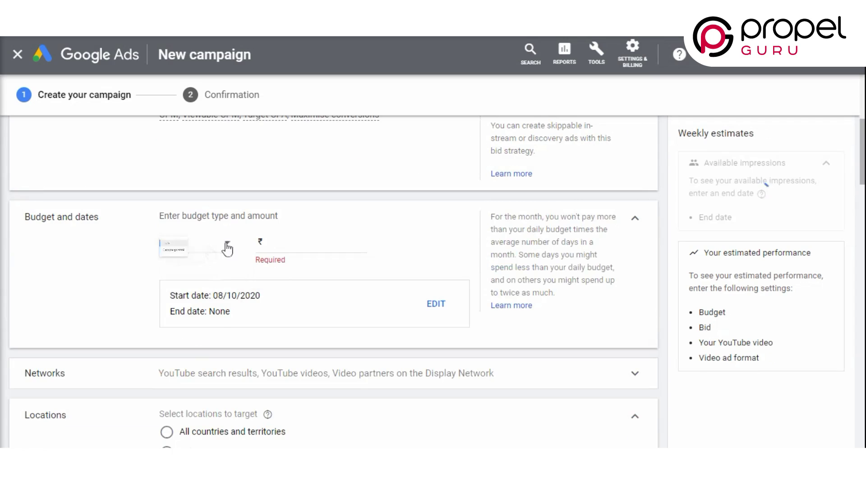
{"action": "left_click", "coordinate": [271, 246]}
{"action": "type", "text": "1,000"}
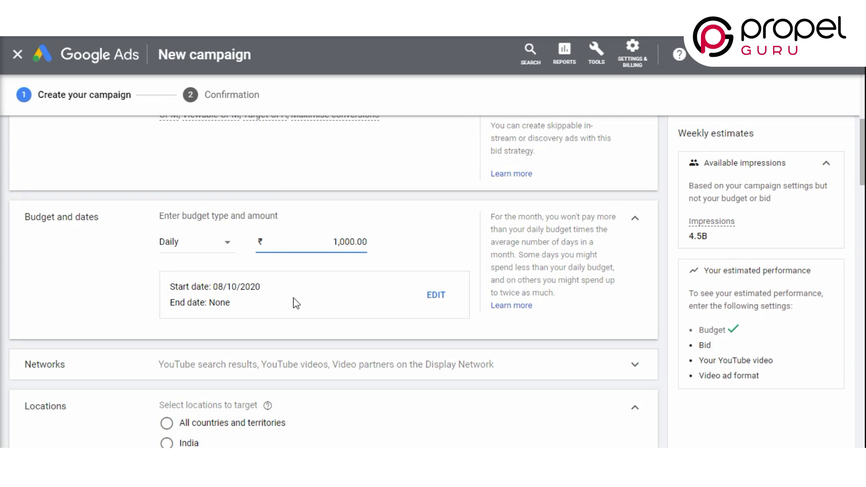
{"action": "left_click", "coordinate": [278, 332]}
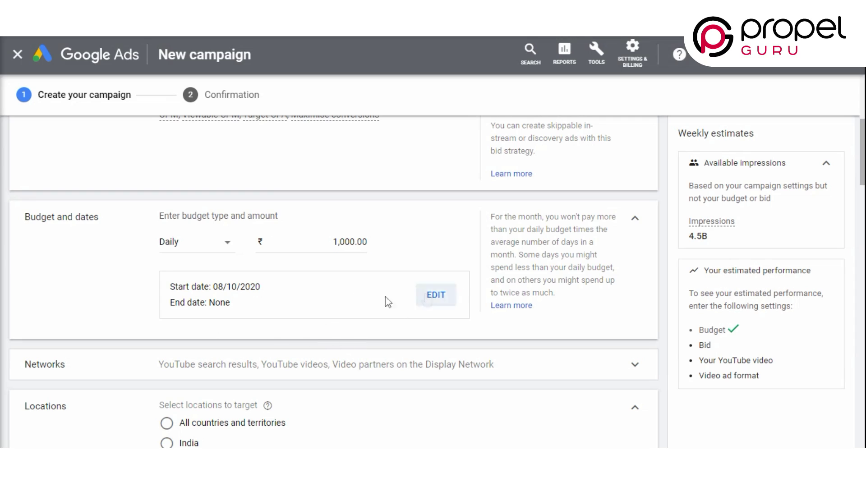
Step: Edit the campaign dates and set the end date to 11 Oct 2020
{"action": "scroll", "coordinate": [239, 275], "scroll_direction": "down", "scroll_amount": 1}
{"action": "left_click", "coordinate": [423, 245]}
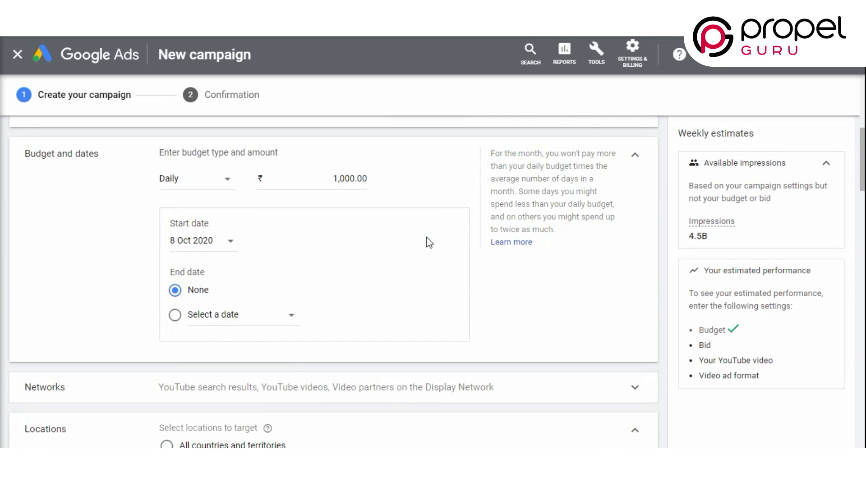
{"action": "left_click", "coordinate": [175, 317]}
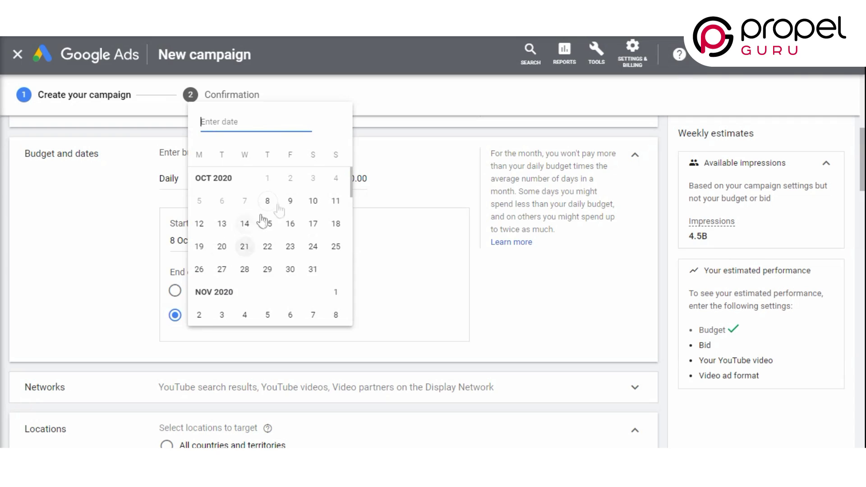
{"action": "left_click", "coordinate": [334, 201]}
Step: Exclude Video partners on the Display Network from the campaign's networks and collapse the Networks settings
{"action": "scroll", "coordinate": [292, 284], "scroll_direction": "down", "scroll_amount": 3}
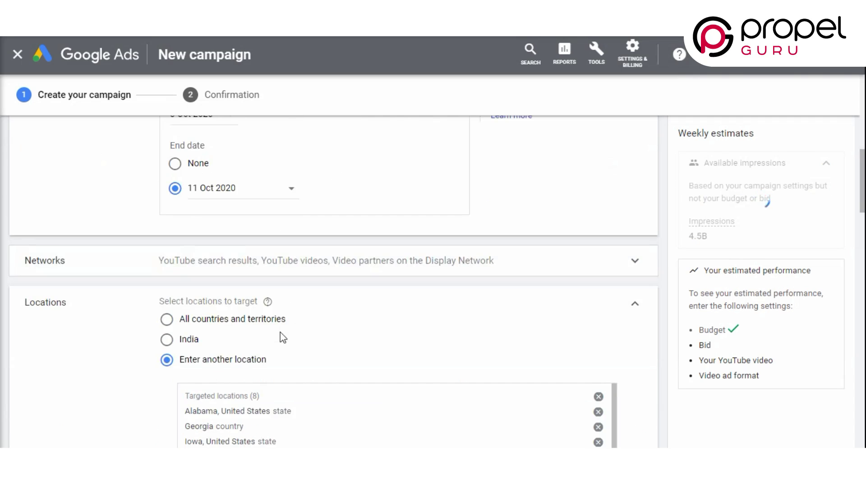
{"action": "scroll", "coordinate": [276, 274], "scroll_direction": "down", "scroll_amount": 1}
{"action": "scroll", "coordinate": [276, 274], "scroll_direction": "up", "scroll_amount": 1}
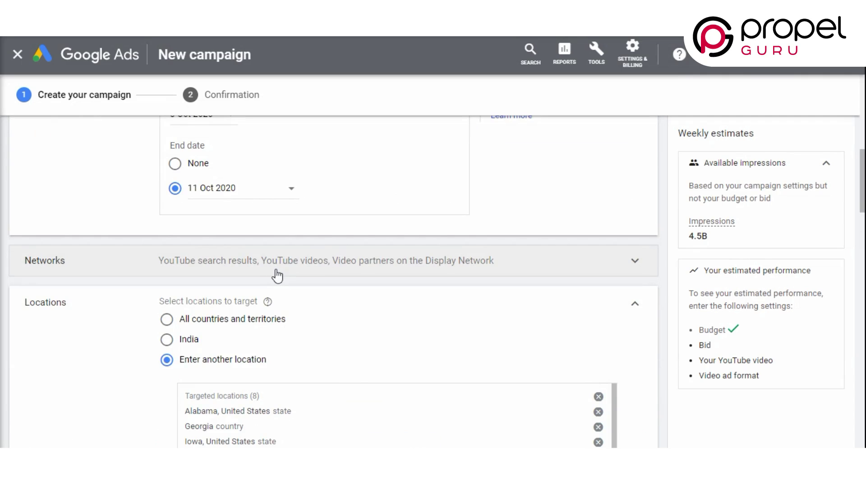
{"action": "left_click", "coordinate": [278, 270]}
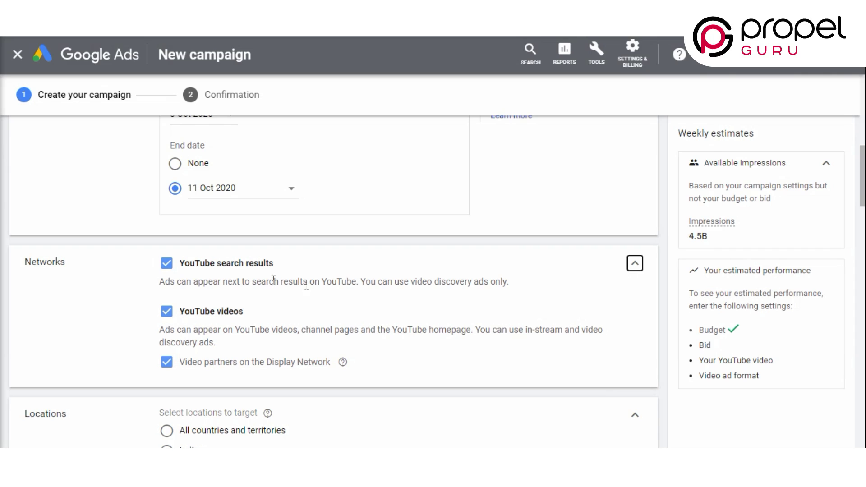
{"action": "left_click", "coordinate": [169, 369]}
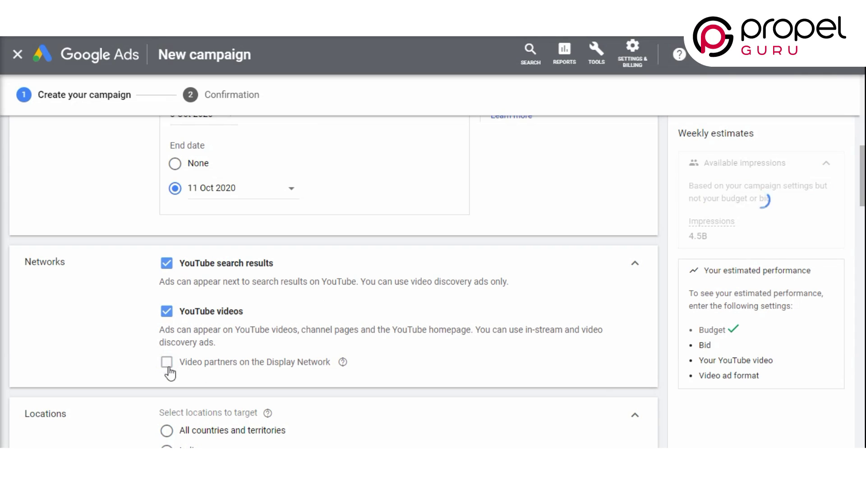
{"action": "left_click", "coordinate": [635, 266]}
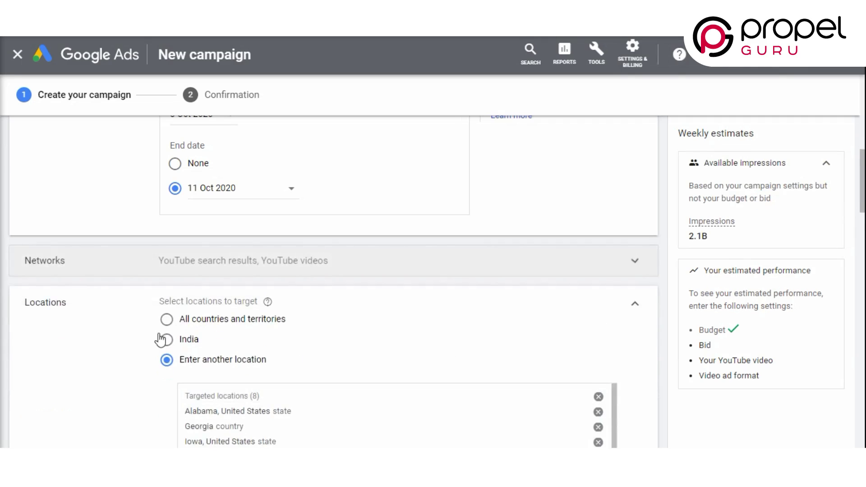
Step: Review the location targeting options and the list of targeted locations
{"action": "scroll", "coordinate": [265, 320], "scroll_direction": "down", "scroll_amount": 1}
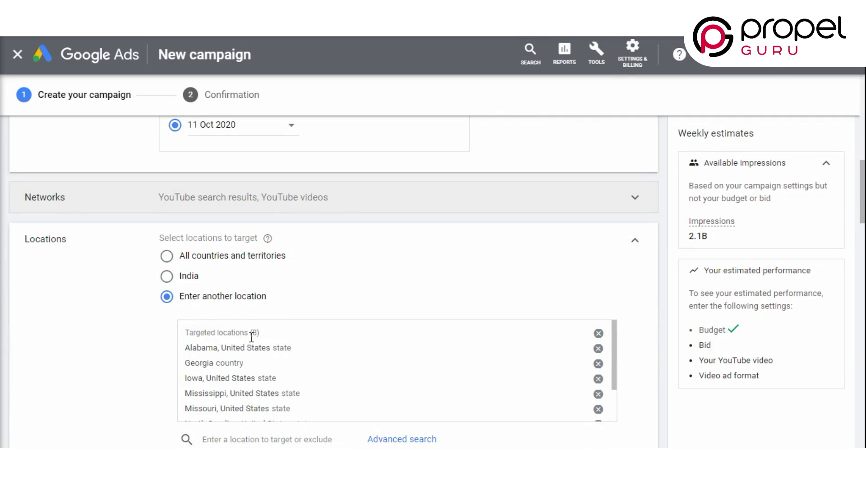
{"action": "scroll", "coordinate": [252, 352], "scroll_direction": "down", "scroll_amount": 3}
{"action": "scroll", "coordinate": [391, 315], "scroll_direction": "down", "scroll_amount": 2}
{"action": "scroll", "coordinate": [307, 335], "scroll_direction": "up", "scroll_amount": 1}
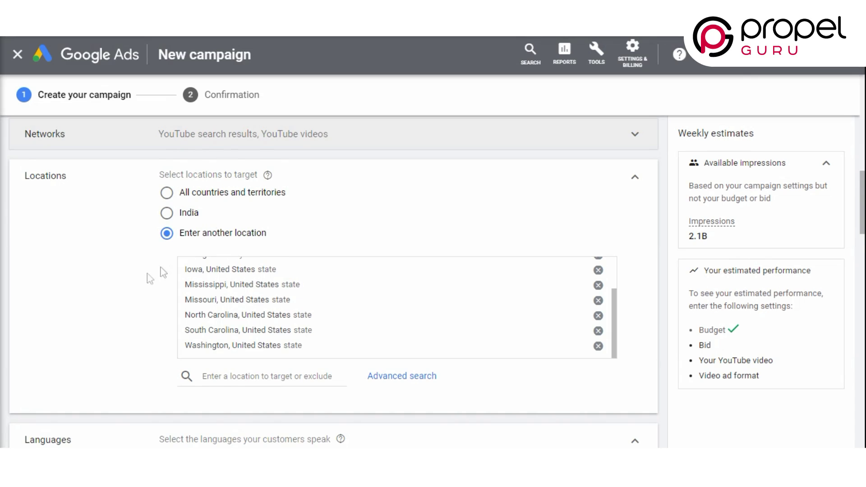
{"action": "scroll", "coordinate": [181, 270], "scroll_direction": "down", "scroll_amount": 1}
{"action": "scroll", "coordinate": [279, 279], "scroll_direction": "up", "scroll_amount": 1}
{"action": "scroll", "coordinate": [280, 278], "scroll_direction": "up", "scroll_amount": 1}
{"action": "scroll", "coordinate": [232, 251], "scroll_direction": "up", "scroll_amount": 2}
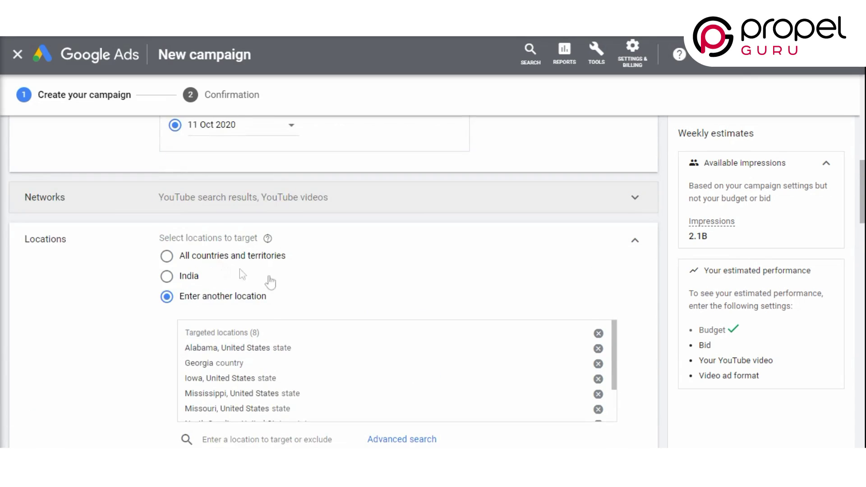
Step: Add the country Spain to the targeted locations and check the weekly available impressions estimate
{"action": "scroll", "coordinate": [267, 284], "scroll_direction": "down", "scroll_amount": 1}
{"action": "left_click", "coordinate": [279, 377]}
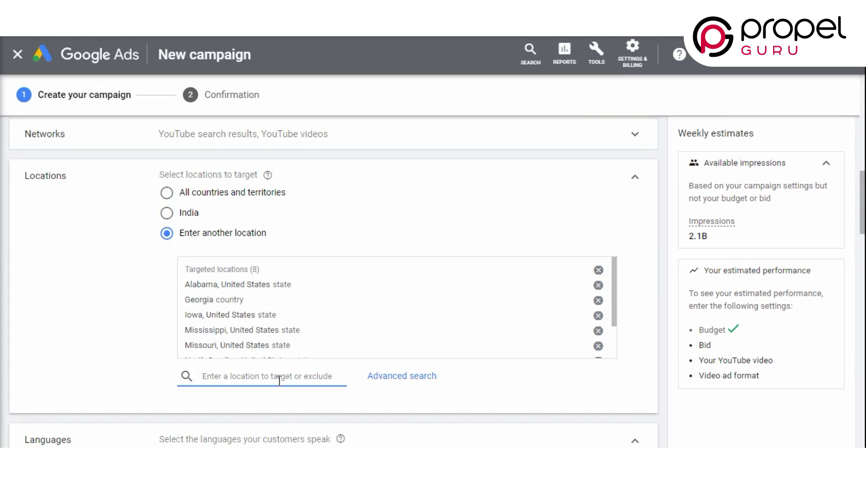
{"action": "type", "text": "sp"}
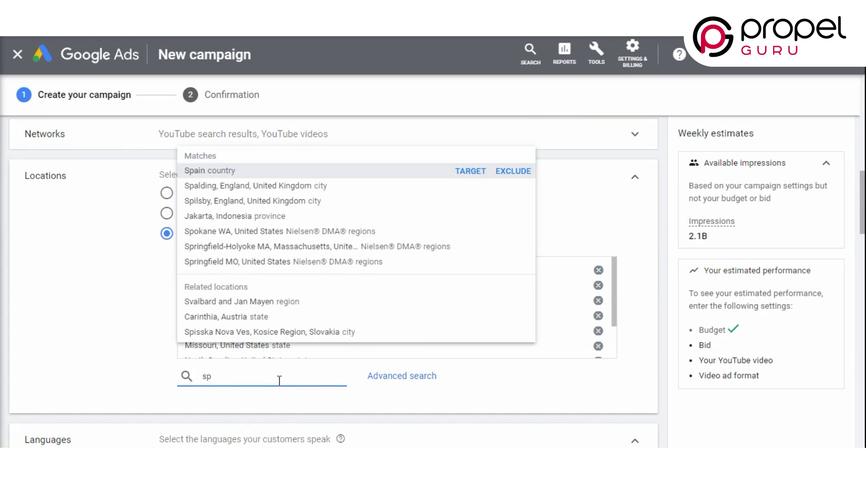
{"action": "type", "text": "a"}
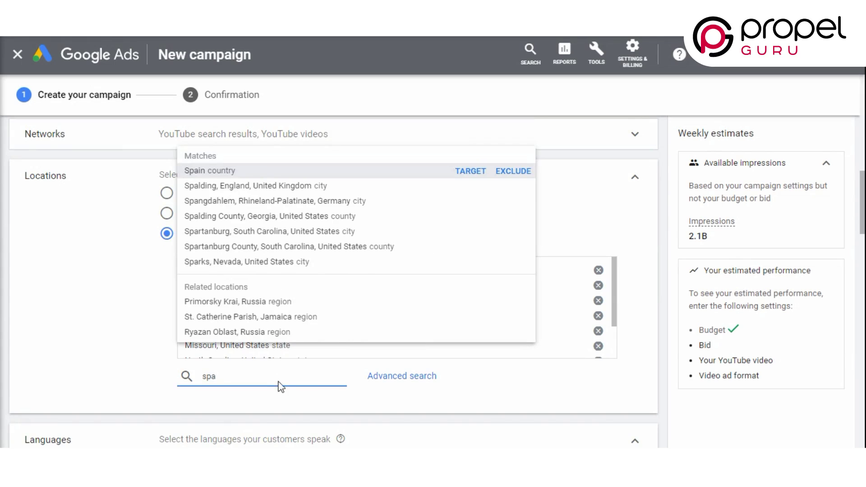
{"action": "left_click", "coordinate": [464, 175]}
{"action": "scroll", "coordinate": [284, 328], "scroll_direction": "down", "scroll_amount": 5}
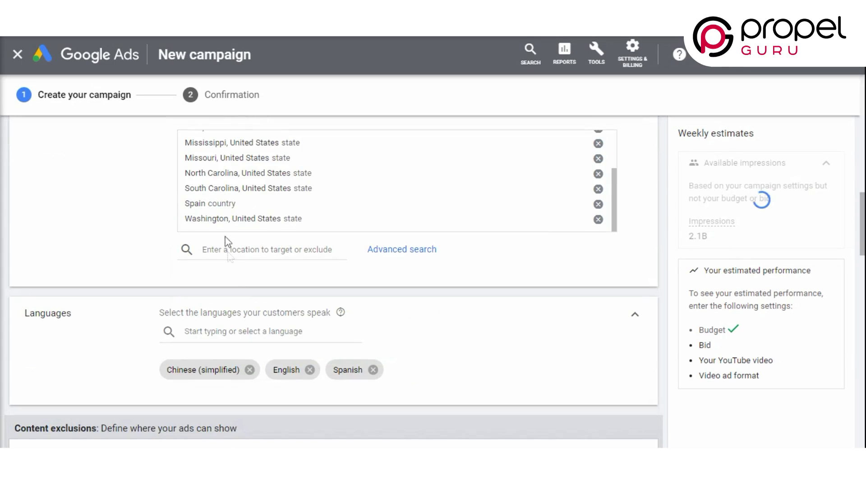
{"action": "scroll", "coordinate": [442, 199], "scroll_direction": "up", "scroll_amount": 3}
{"action": "scroll", "coordinate": [163, 224], "scroll_direction": "up", "scroll_amount": 2}
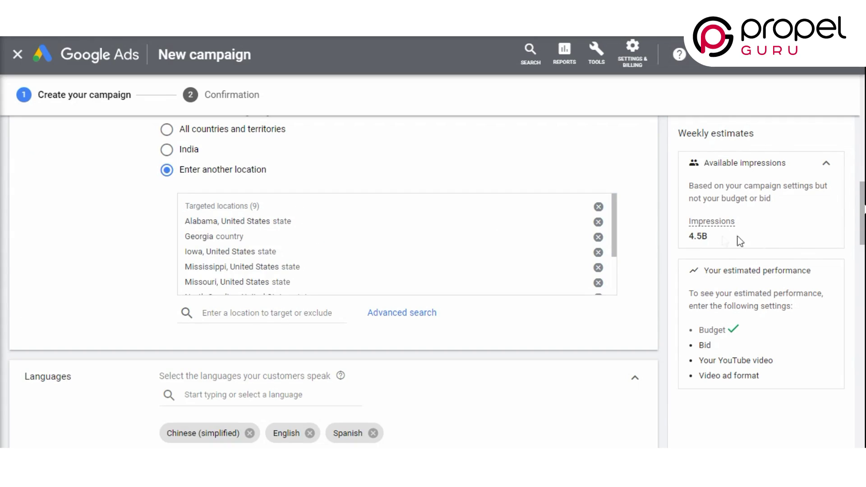
{"action": "left_click_drag", "start_coordinate": [689, 239], "coordinate": [716, 240]}
Step: Examine the inventory type options under the content exclusions, then collapse them
{"action": "scroll", "coordinate": [171, 263], "scroll_direction": "down", "scroll_amount": 3}
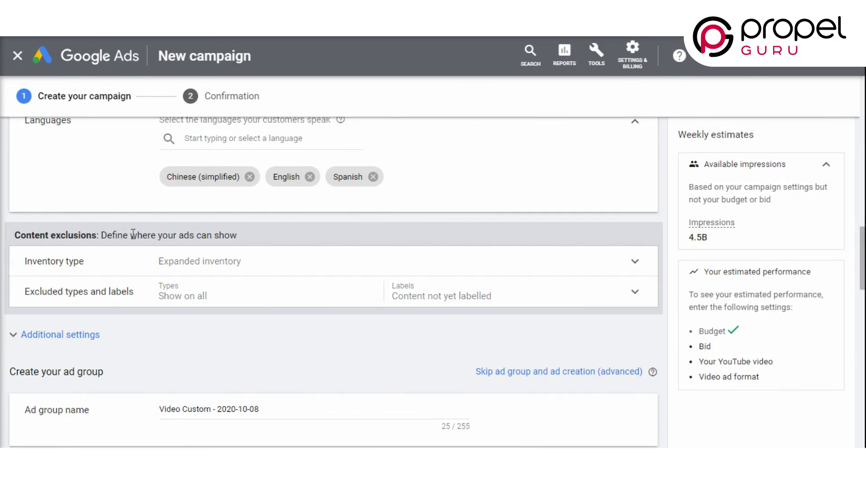
{"action": "scroll", "coordinate": [231, 249], "scroll_direction": "down", "scroll_amount": 2}
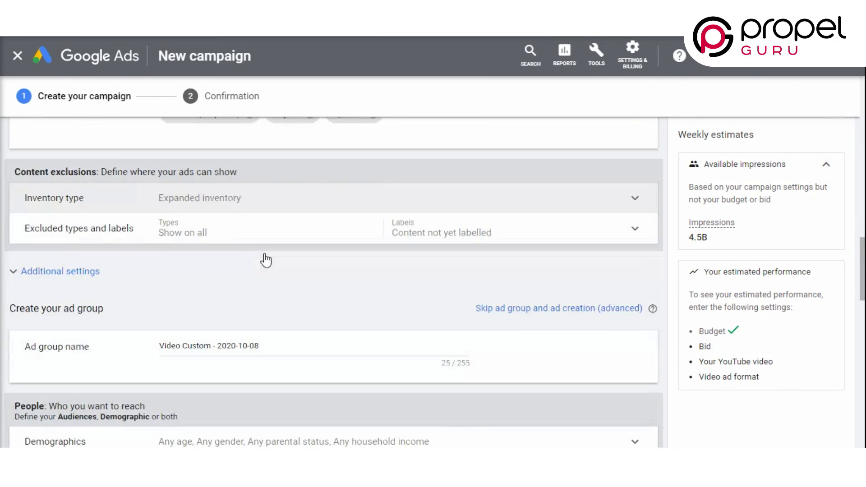
{"action": "left_click", "coordinate": [245, 199]}
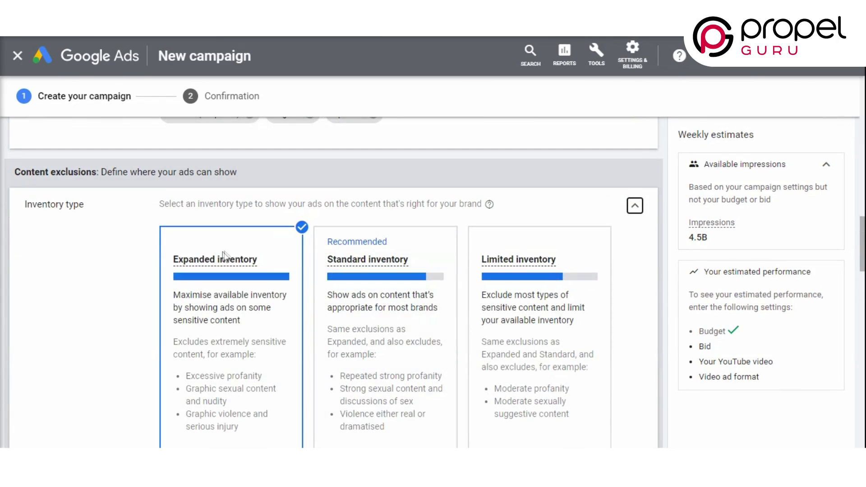
{"action": "left_click", "coordinate": [634, 206]}
Step: Rename the ad group as Demo2
{"action": "scroll", "coordinate": [131, 239], "scroll_direction": "down", "scroll_amount": 2}
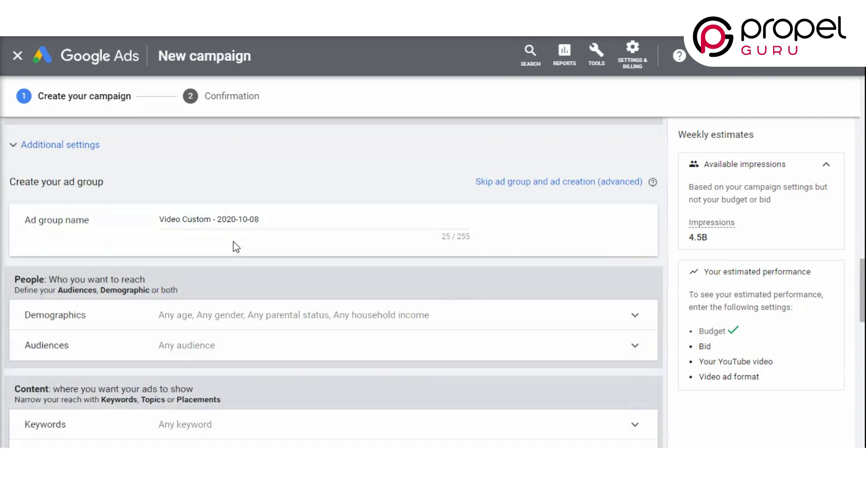
{"action": "double_click", "coordinate": [265, 217]}
{"action": "triple_click", "coordinate": [265, 217]}
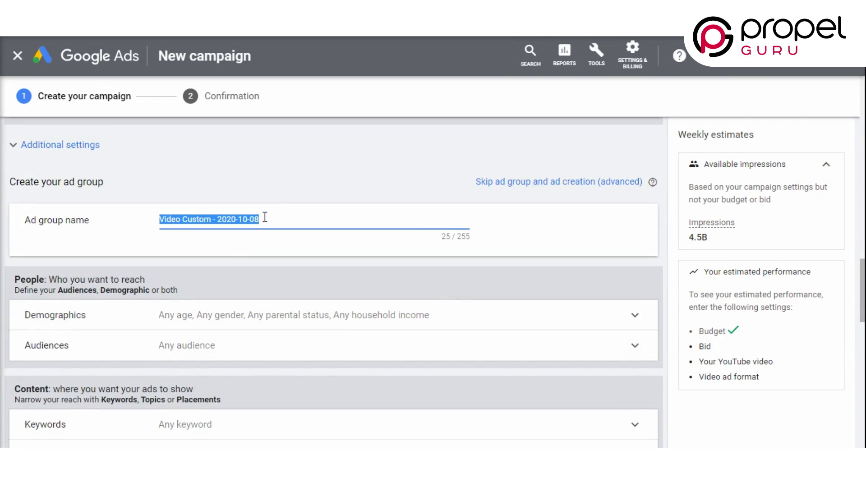
{"action": "type", "text": "D"}
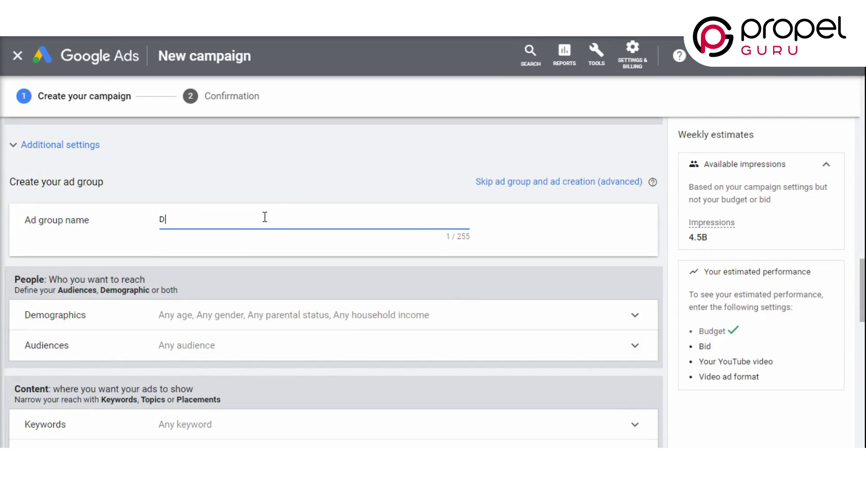
{"action": "type", "text": "emo2"}
Step: Examine the demographic targeting options for gender, age, parental status and household income, then collapse them
{"action": "scroll", "coordinate": [309, 236], "scroll_direction": "down", "scroll_amount": 3}
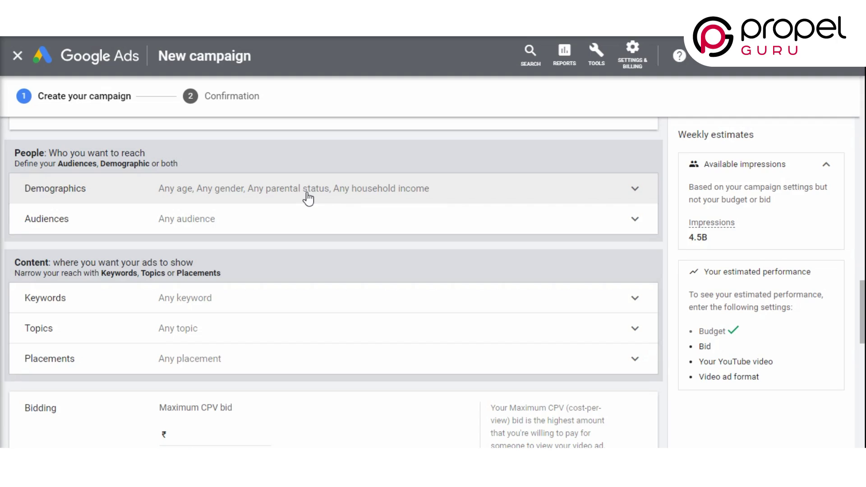
{"action": "left_click", "coordinate": [308, 198]}
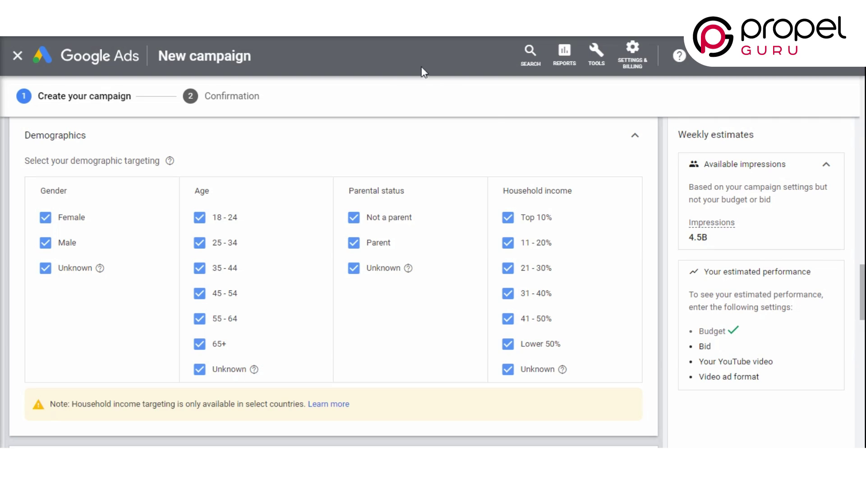
{"action": "left_click", "coordinate": [635, 137]}
Step: Review the recently selected audiences and the browsable audience categories, then collapse the Audiences settings
{"action": "scroll", "coordinate": [246, 198], "scroll_direction": "down", "scroll_amount": 1}
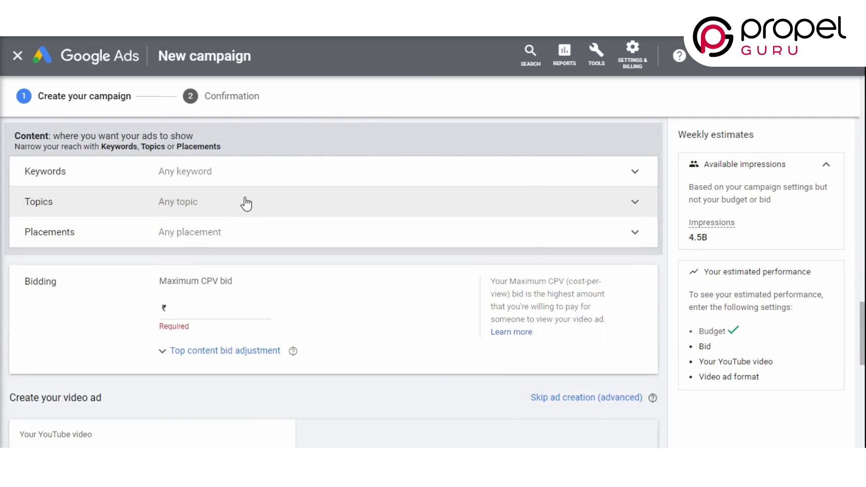
{"action": "scroll", "coordinate": [289, 201], "scroll_direction": "up", "scroll_amount": 3}
{"action": "left_click", "coordinate": [199, 230]}
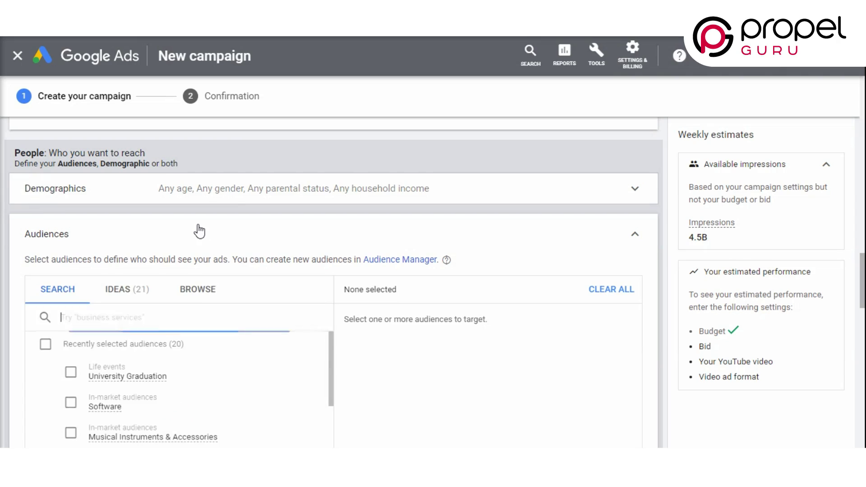
{"action": "scroll", "coordinate": [216, 236], "scroll_direction": "down", "scroll_amount": 3}
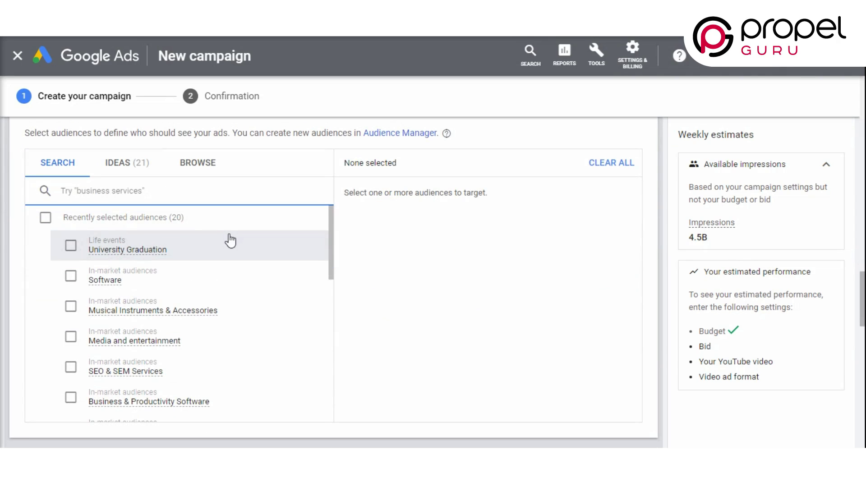
{"action": "left_click", "coordinate": [209, 170]}
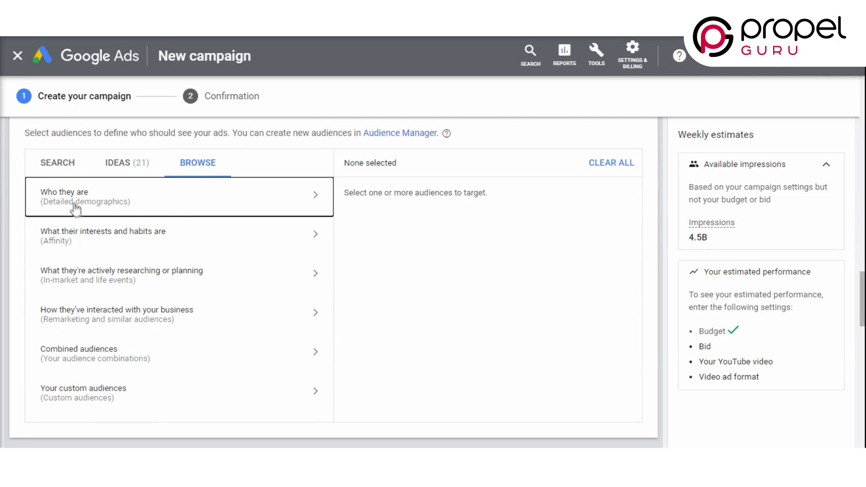
{"action": "scroll", "coordinate": [147, 241], "scroll_direction": "down", "scroll_amount": 4}
{"action": "scroll", "coordinate": [155, 238], "scroll_direction": "up", "scroll_amount": 5}
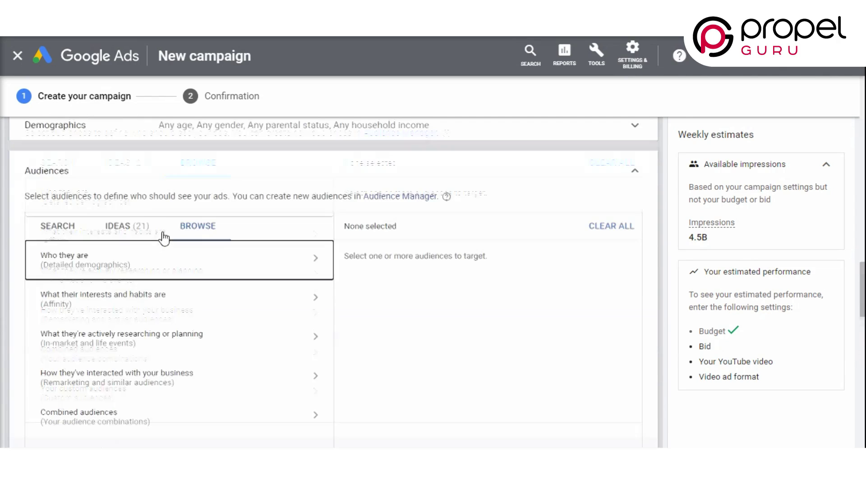
{"action": "left_click", "coordinate": [634, 171]}
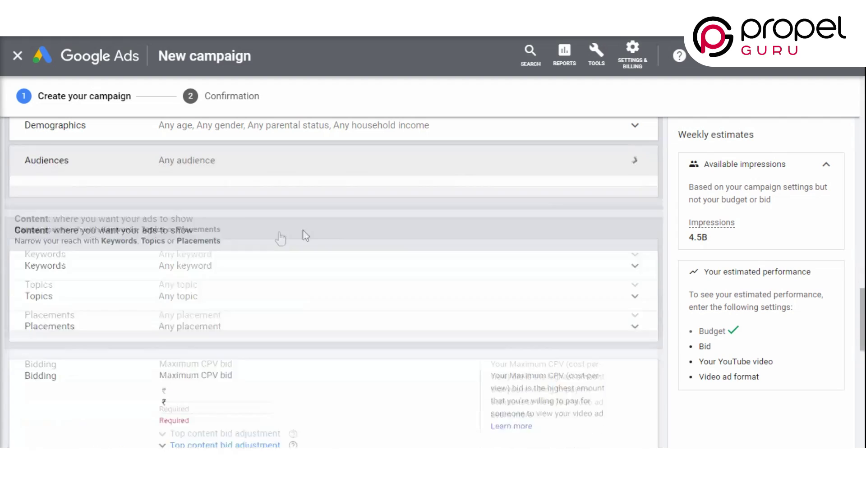
Step: Leave the existing keyword plan and open Keyword Planner from the account's planning tools
{"action": "left_click", "coordinate": [170, 235]}
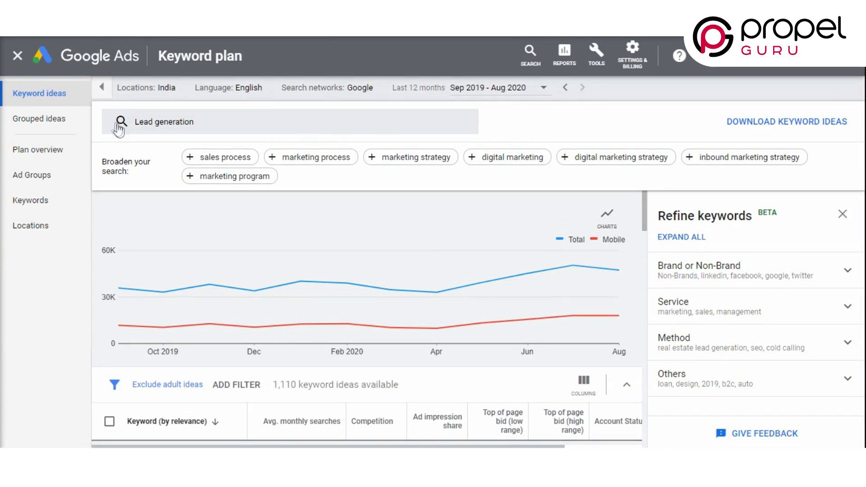
{"action": "left_click", "coordinate": [43, 62]}
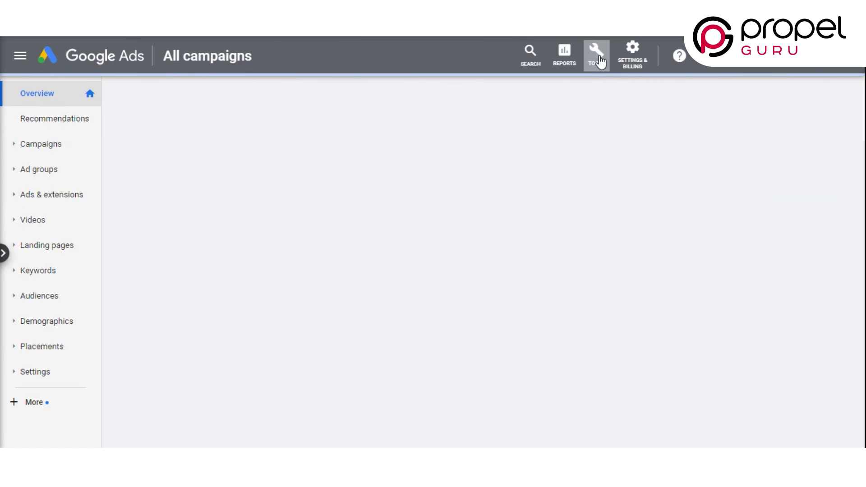
{"action": "left_click", "coordinate": [592, 73]}
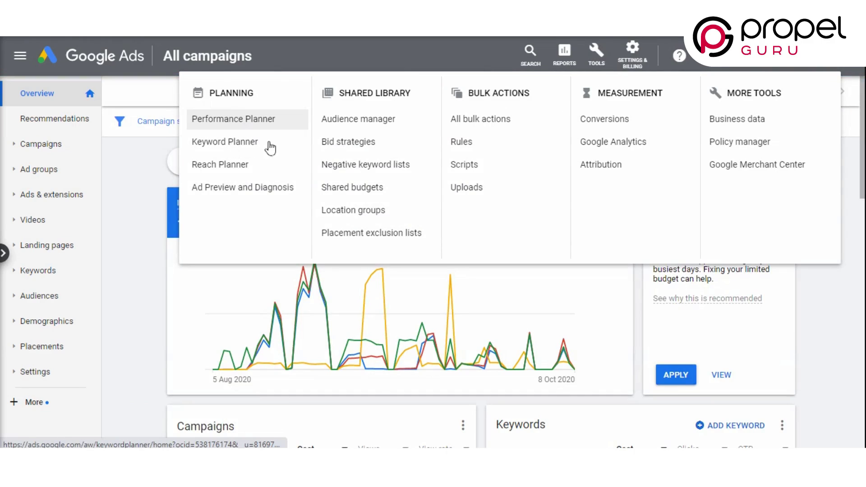
{"action": "left_click", "coordinate": [226, 150]}
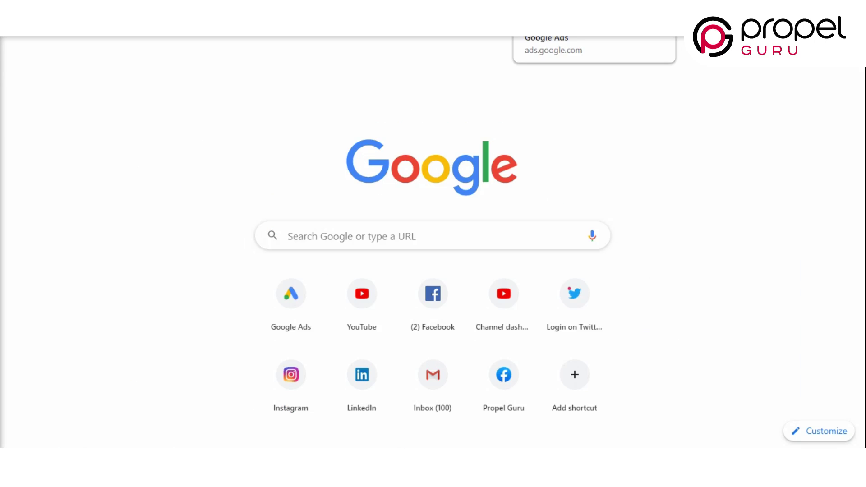
Step: Search Google for keyword sheeter and open the Keyword Sheeter website
{"action": "type", "text": "ke"}
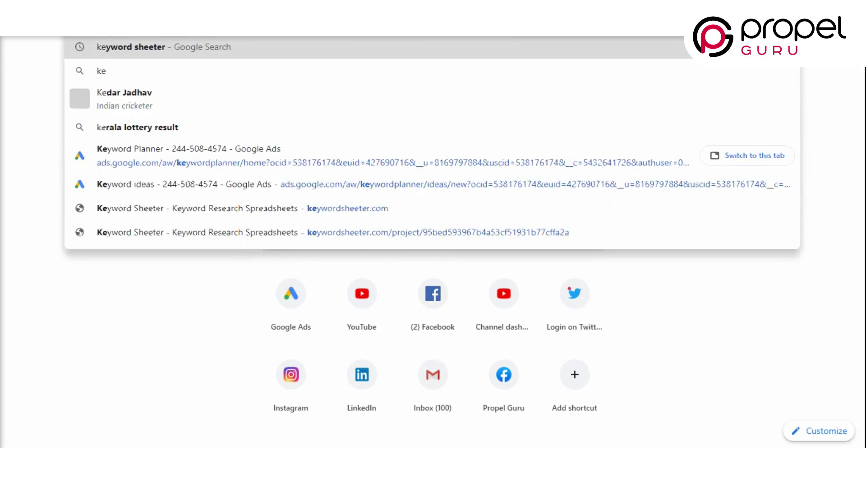
{"action": "type", "text": "yword she"}
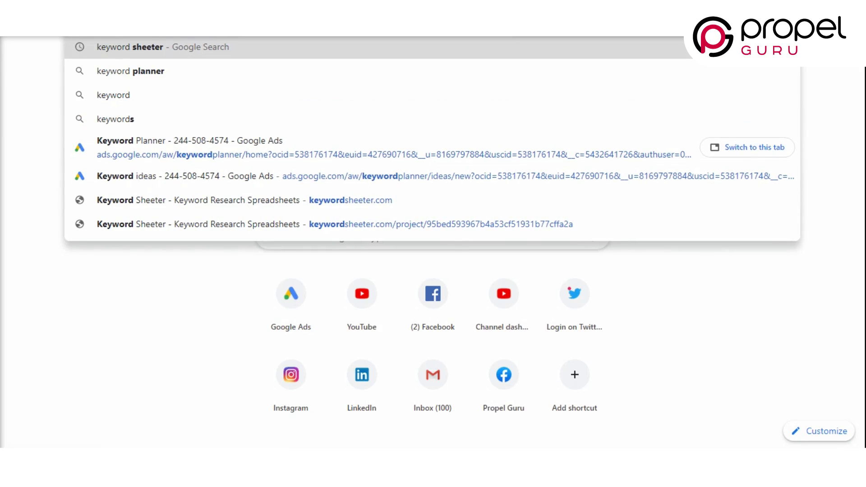
{"action": "type", "text": "eter"}
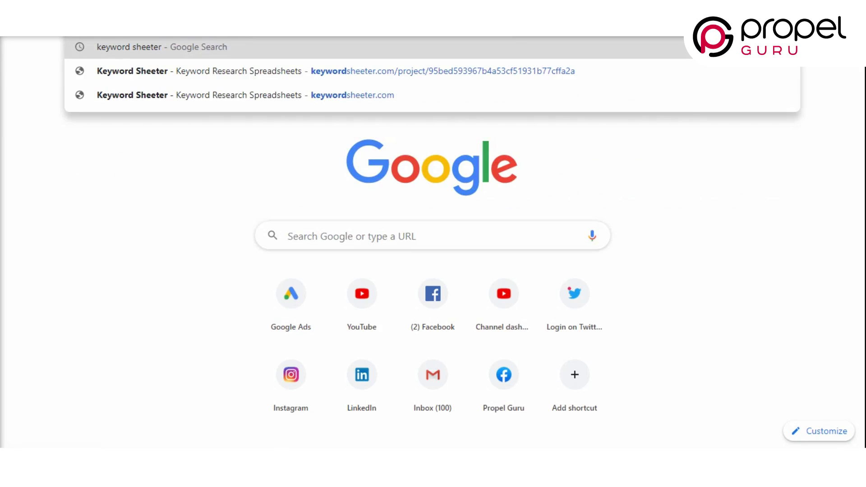
{"action": "key", "text": "Return"}
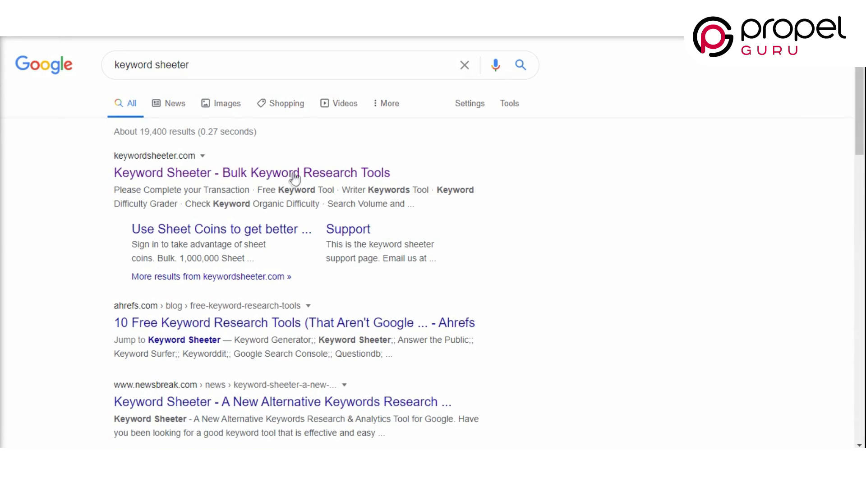
{"action": "left_click", "coordinate": [296, 172]}
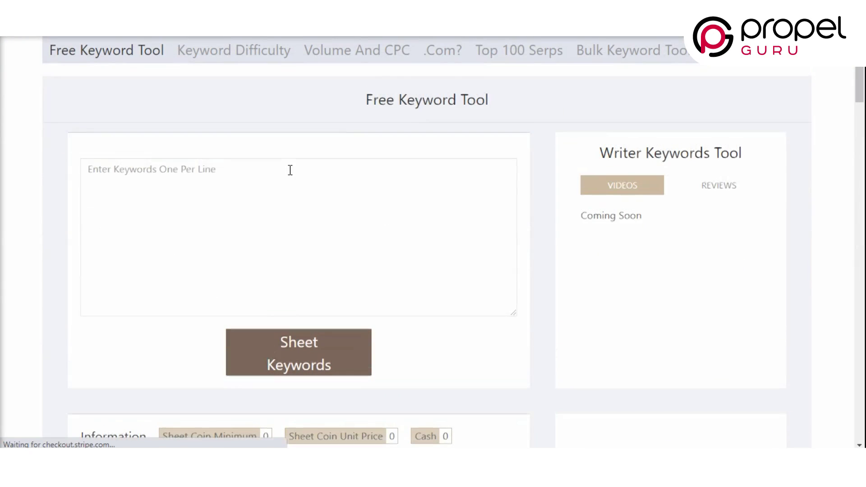
Step: Submit the seed keyword "Lead generation strategies" to the Free Keyword Tool
{"action": "left_click", "coordinate": [290, 170]}
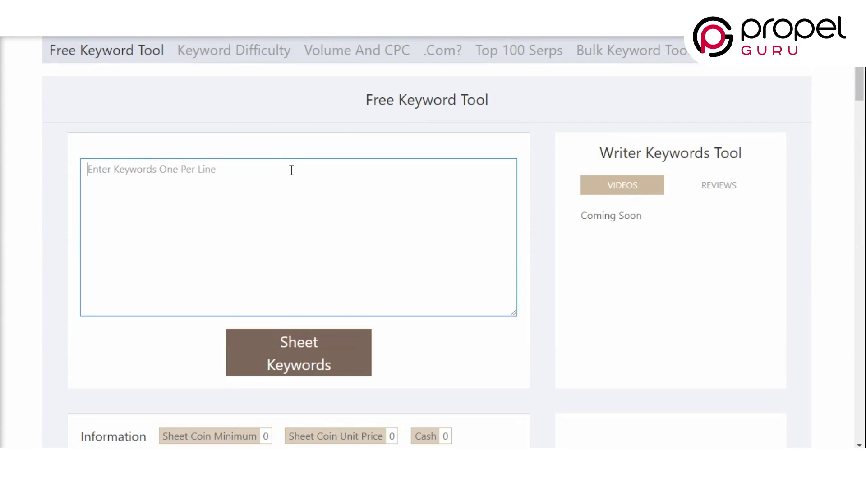
{"action": "type", "text": "L"}
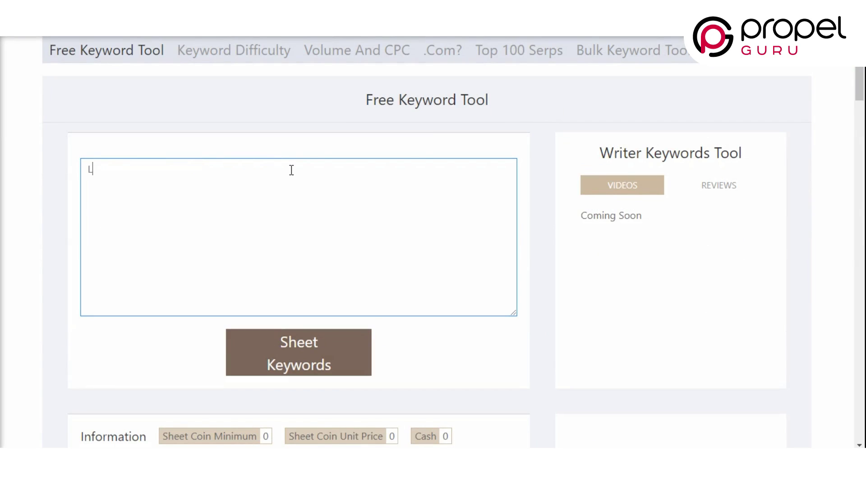
{"action": "type", "text": "ead generation strategies"}
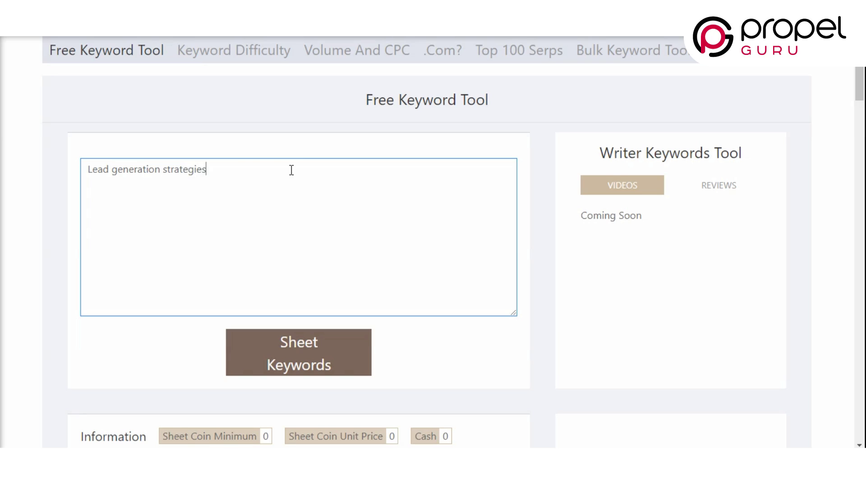
{"action": "left_click", "coordinate": [294, 353]}
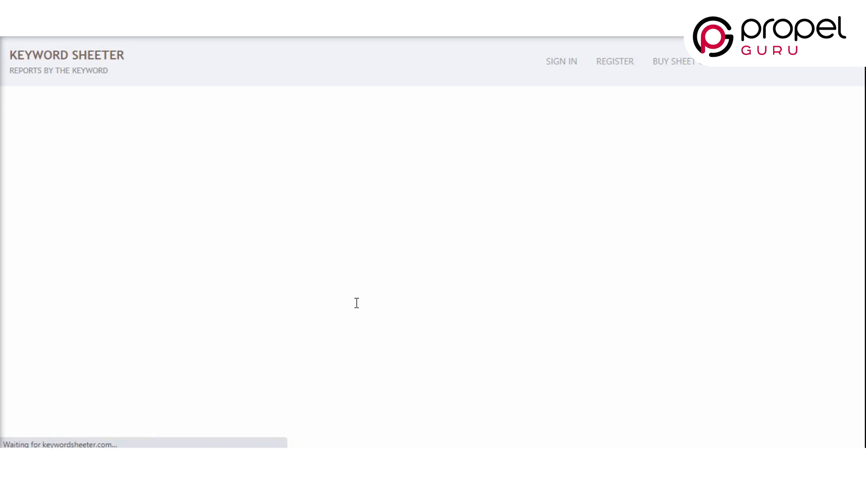
Step: Run the keyword idea job for lead generation strategies, stop it and look through the generated list
{"action": "scroll", "coordinate": [356, 303], "scroll_direction": "down", "scroll_amount": 2}
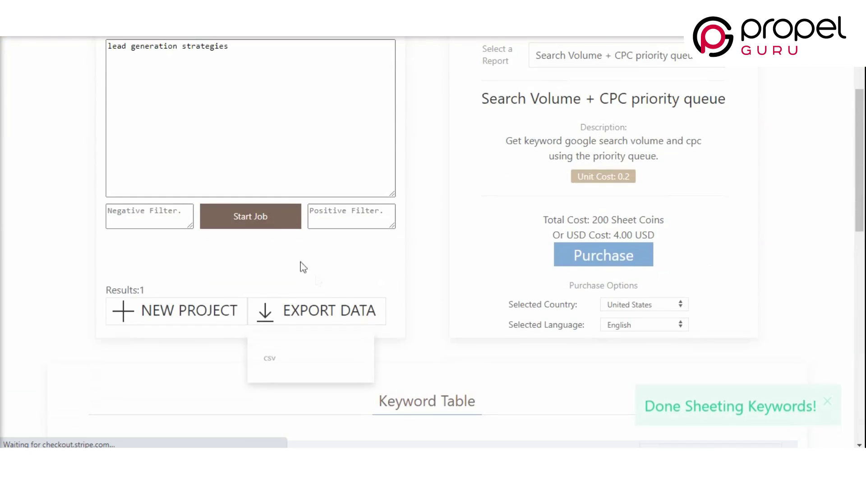
{"action": "scroll", "coordinate": [273, 243], "scroll_direction": "up", "scroll_amount": 2}
{"action": "left_click", "coordinate": [257, 293]}
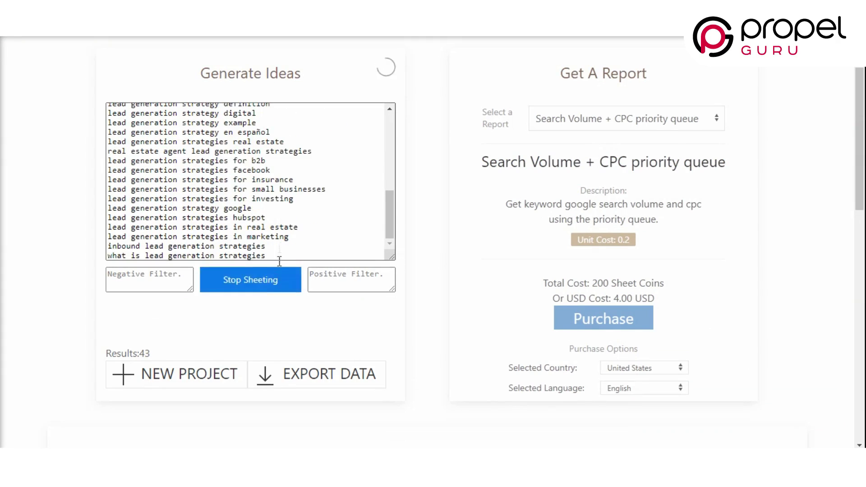
{"action": "left_click", "coordinate": [265, 282]}
{"action": "scroll", "coordinate": [265, 236], "scroll_direction": "up", "scroll_amount": 9}
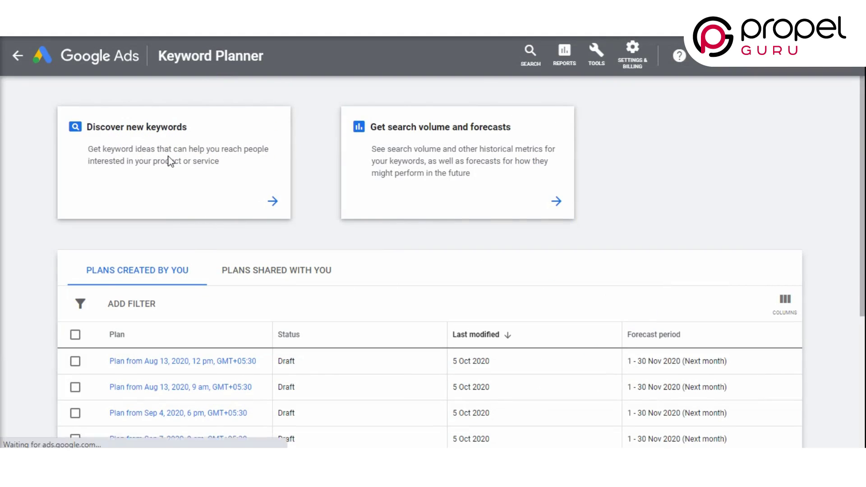
Step: Switch to Google Ads Keyword Planner and start discovering new keywords with the seed keyword "lead generation strategies"
{"action": "left_click", "coordinate": [169, 161]}
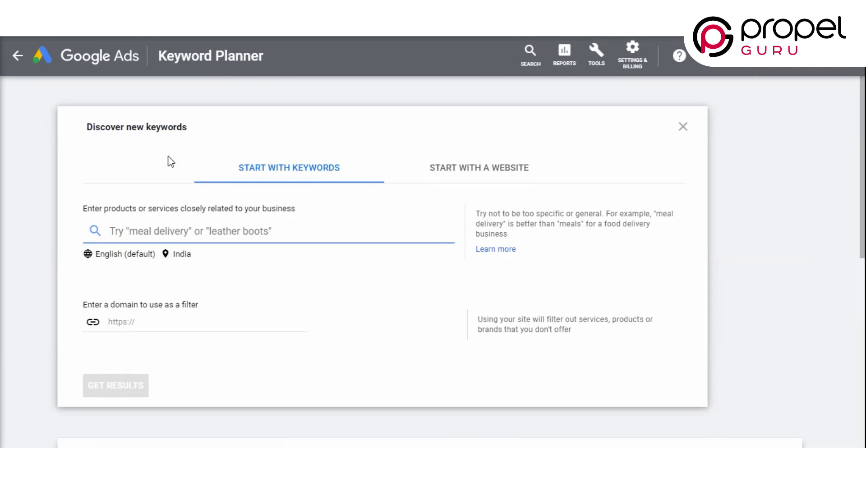
{"action": "type", "text": "lead ge"}
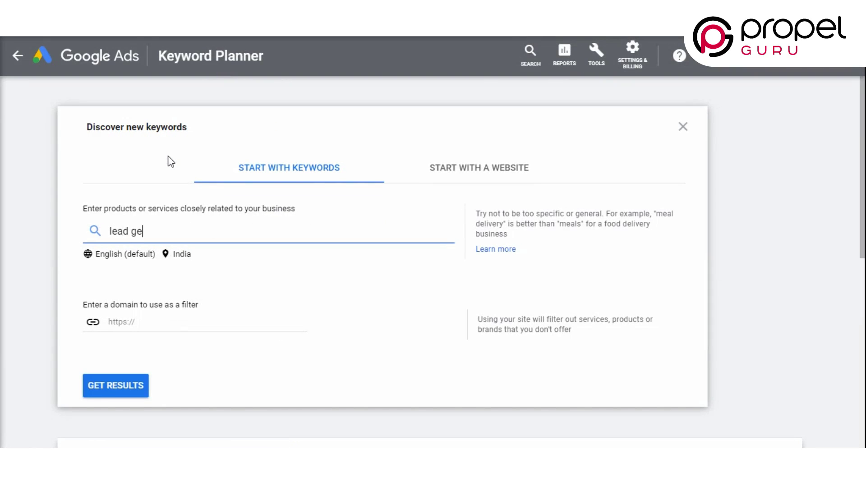
{"action": "type", "text": "neration stra"}
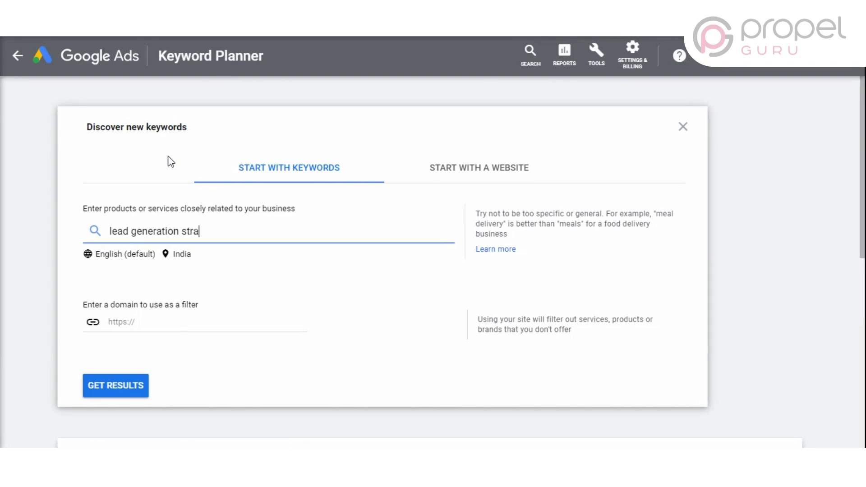
{"action": "type", "text": "tegies"}
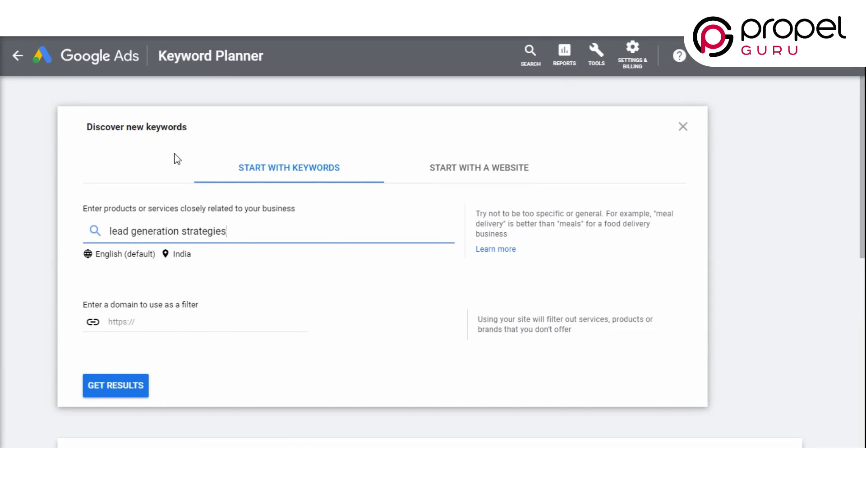
{"action": "key", "text": "Return"}
Step: Add "lead", "strategies" and "lead generation" as further seed keywords for the keyword discovery
{"action": "type", "text": "lead"}
{"action": "key", "text": "Return"}
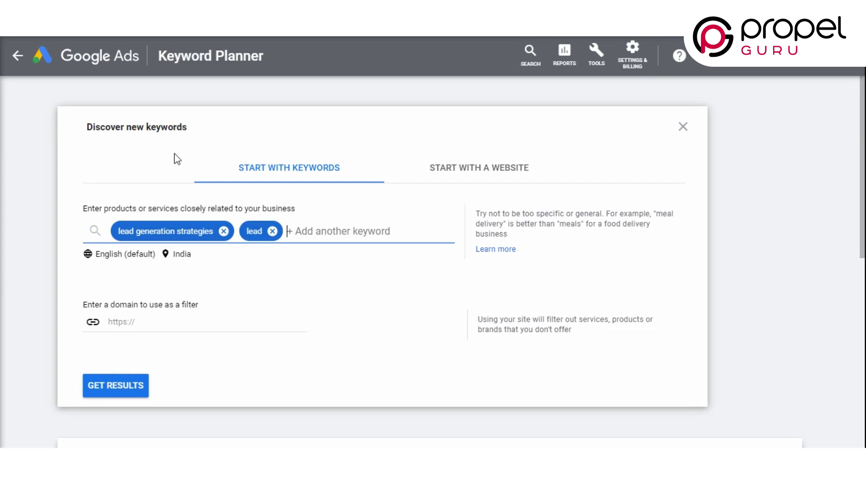
{"action": "type", "text": "strategies"}
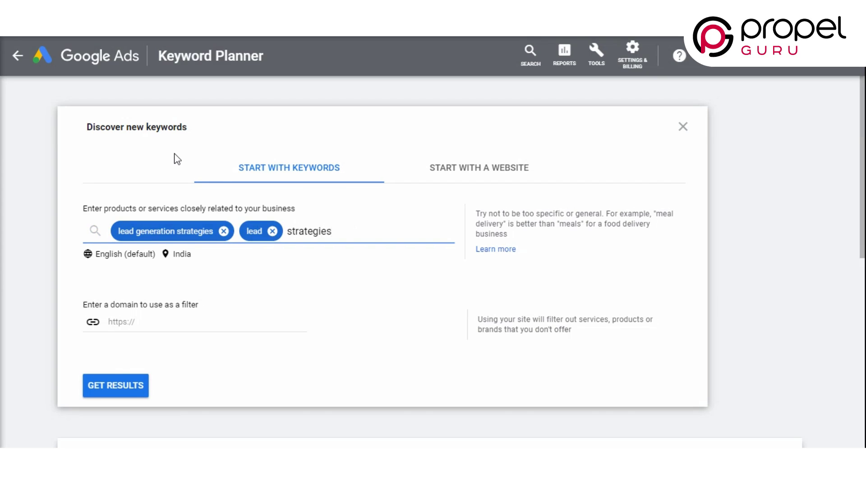
{"action": "key", "text": "Return"}
{"action": "type", "text": "lead g"}
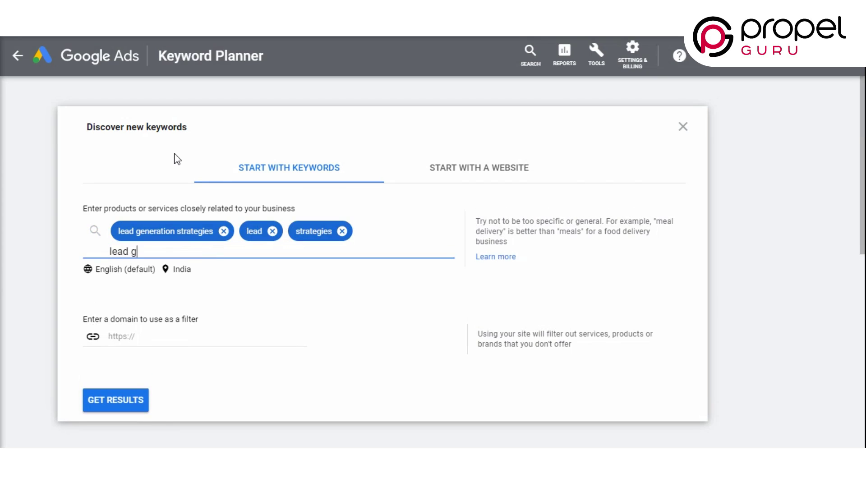
{"action": "type", "text": "eneration"}
{"action": "key", "text": "Return"}
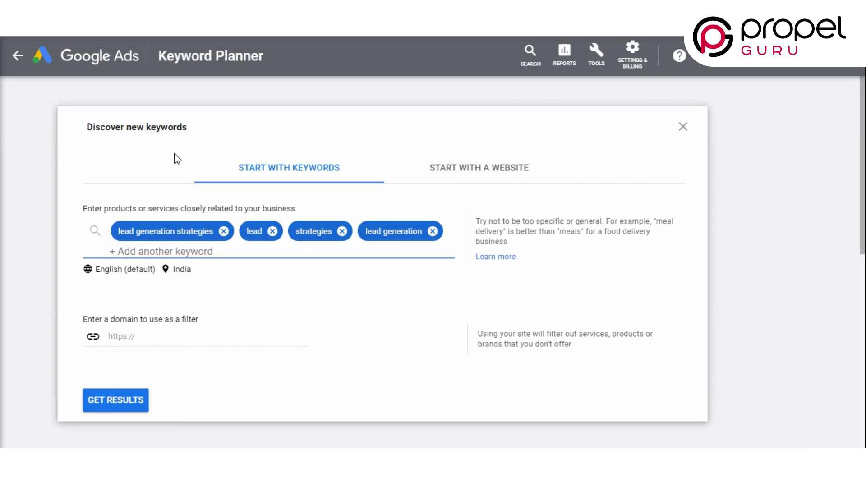
Step: Get the keyword results for the entered seed keywords and examine their average monthly searches, competition and top-of-page bids
{"action": "left_click", "coordinate": [121, 414]}
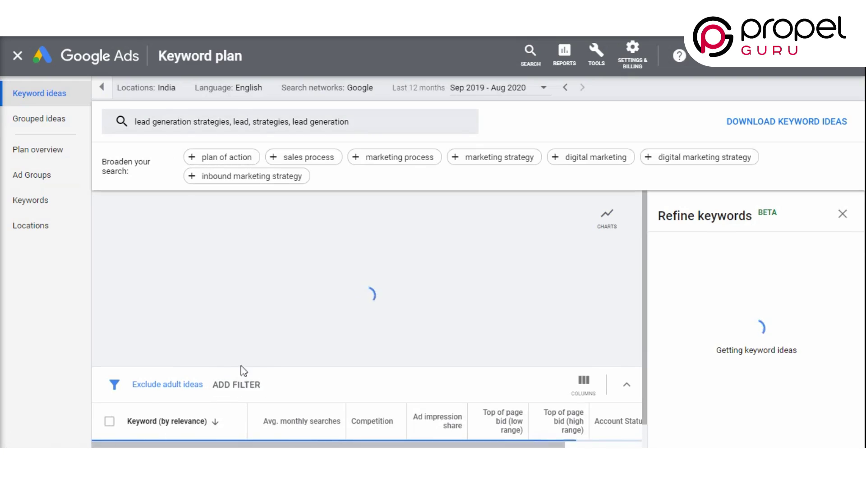
{"action": "scroll", "coordinate": [243, 355], "scroll_direction": "down", "scroll_amount": 4}
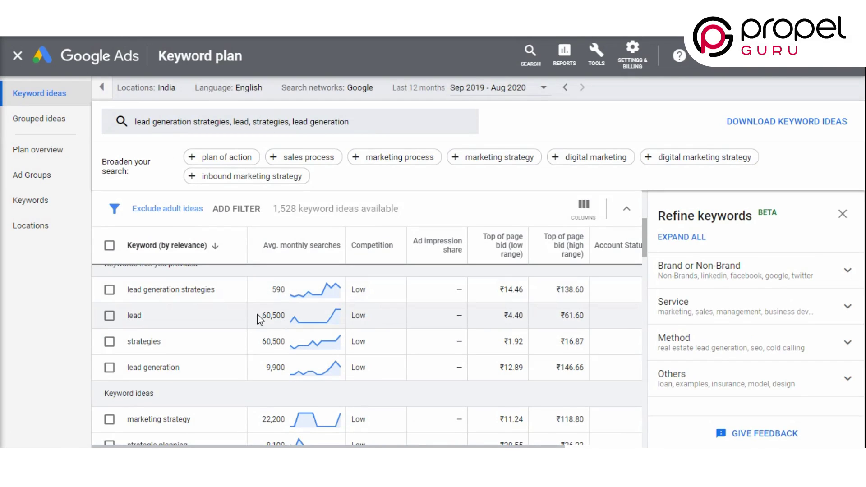
{"action": "double_click", "coordinate": [353, 319]}
{"action": "left_click_drag", "start_coordinate": [504, 316], "coordinate": [522, 316]}
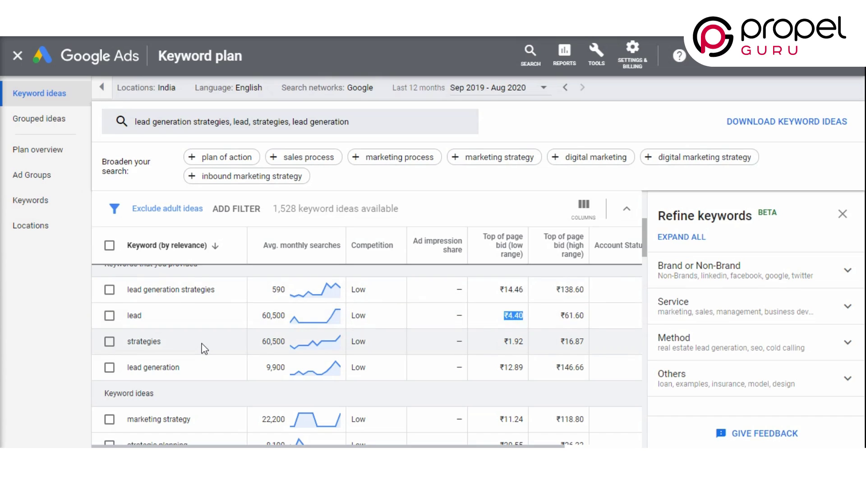
{"action": "scroll", "coordinate": [204, 348], "scroll_direction": "down", "scroll_amount": 10}
{"action": "scroll", "coordinate": [204, 349], "scroll_direction": "up", "scroll_amount": 3}
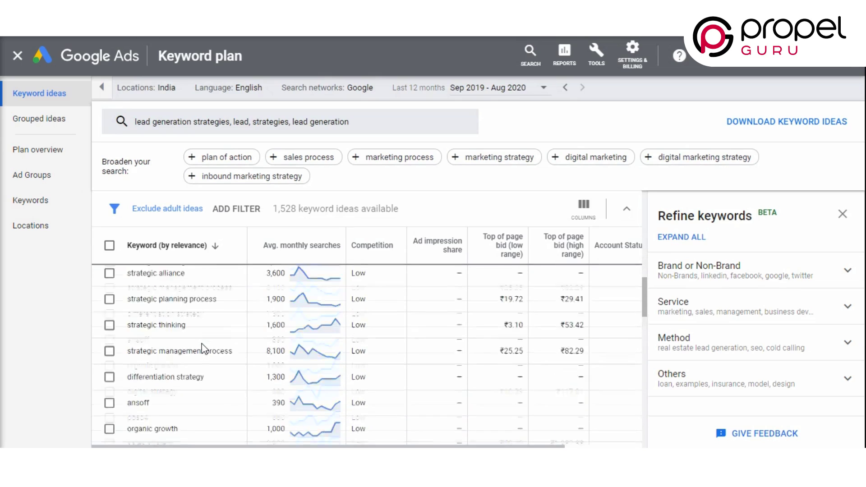
{"action": "scroll", "coordinate": [204, 348], "scroll_direction": "up", "scroll_amount": 6}
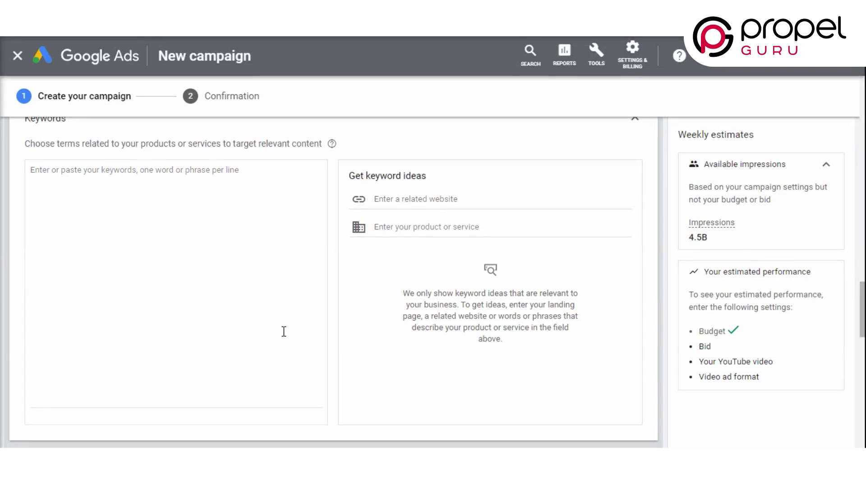
Step: Return to the new campaign's keyword targeting and collapse the section without entering any keywords
{"action": "left_click", "coordinate": [108, 199]}
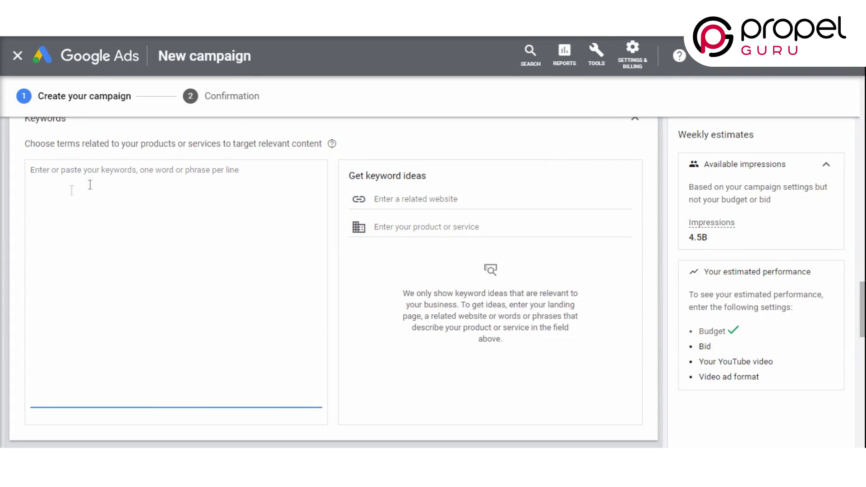
{"action": "scroll", "coordinate": [592, 150], "scroll_direction": "up", "scroll_amount": 1}
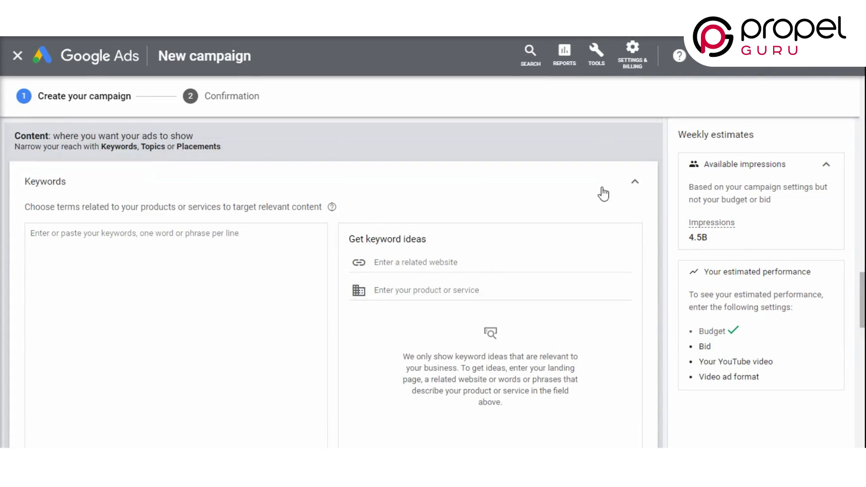
{"action": "left_click", "coordinate": [634, 182]}
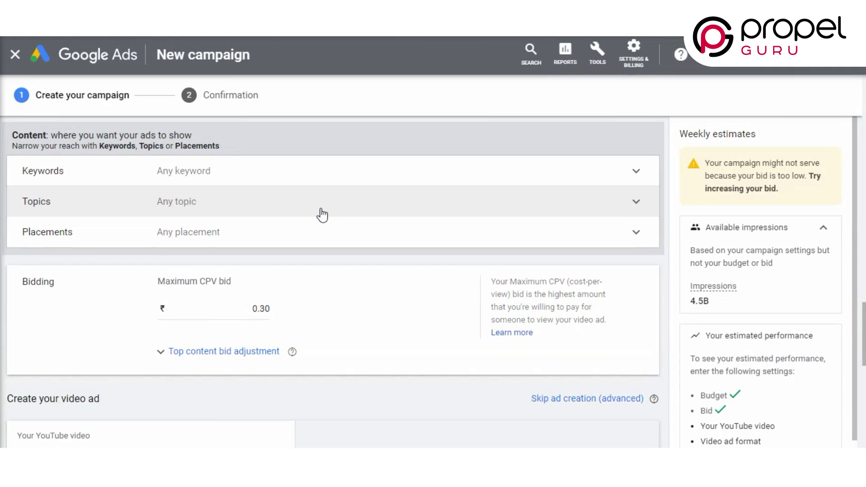
Step: Look through the topic and placement targeting options, collapsing both sections without selecting anything
{"action": "left_click", "coordinate": [220, 213]}
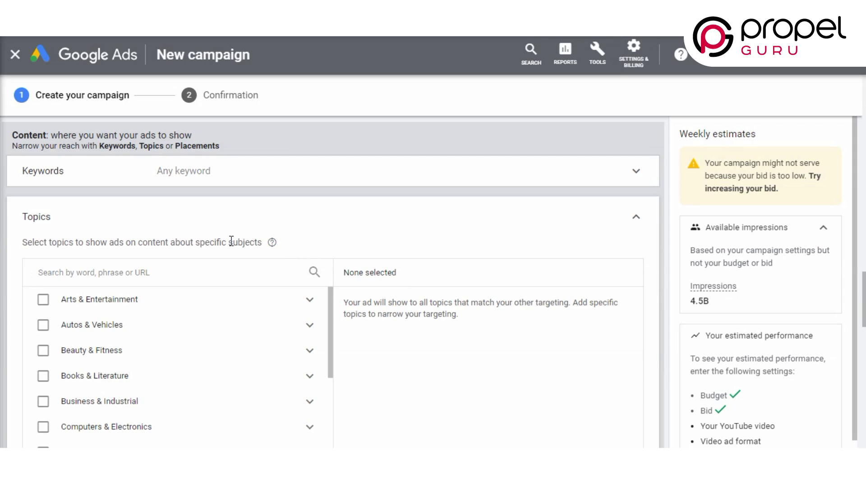
{"action": "scroll", "coordinate": [59, 354], "scroll_direction": "down", "scroll_amount": 1}
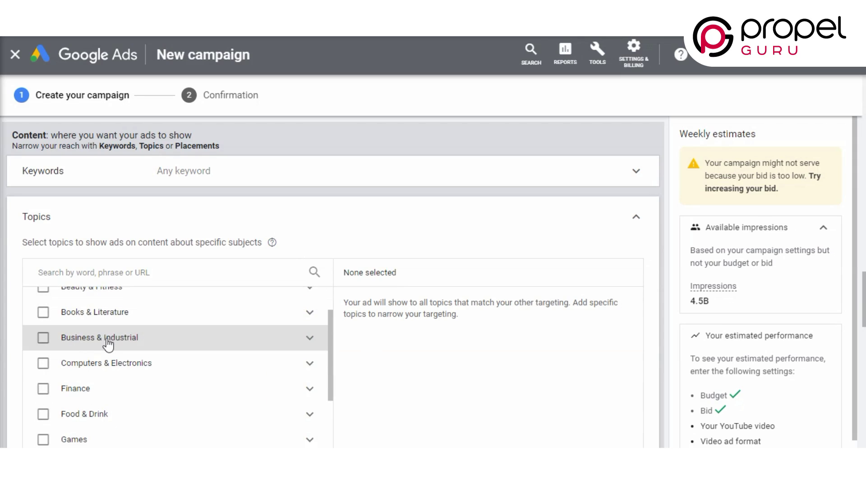
{"action": "scroll", "coordinate": [108, 344], "scroll_direction": "down", "scroll_amount": 1}
{"action": "scroll", "coordinate": [490, 325], "scroll_direction": "down", "scroll_amount": 1}
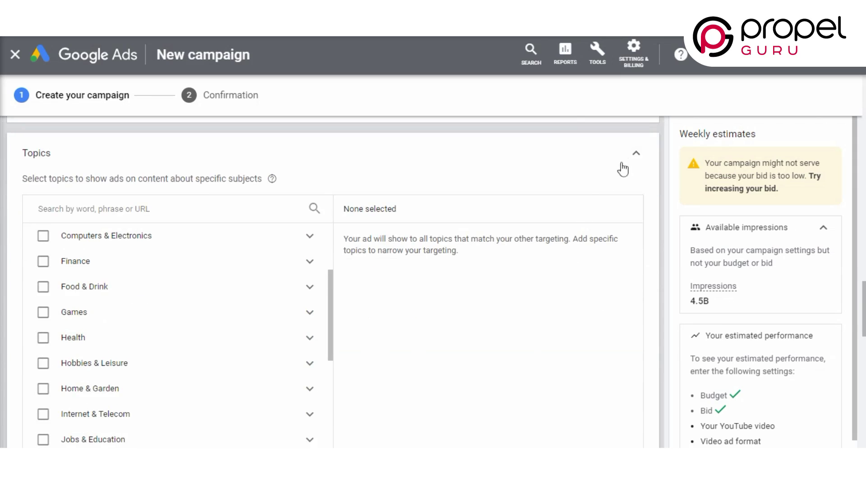
{"action": "left_click", "coordinate": [636, 154]}
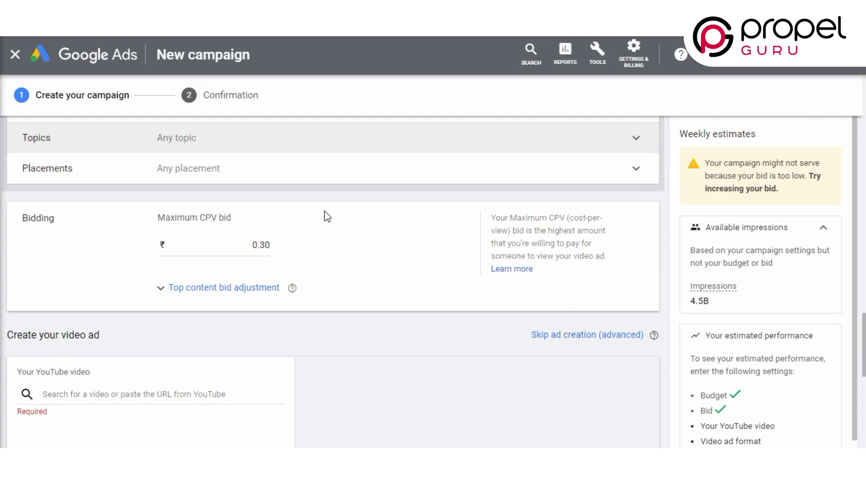
{"action": "left_click", "coordinate": [346, 172]}
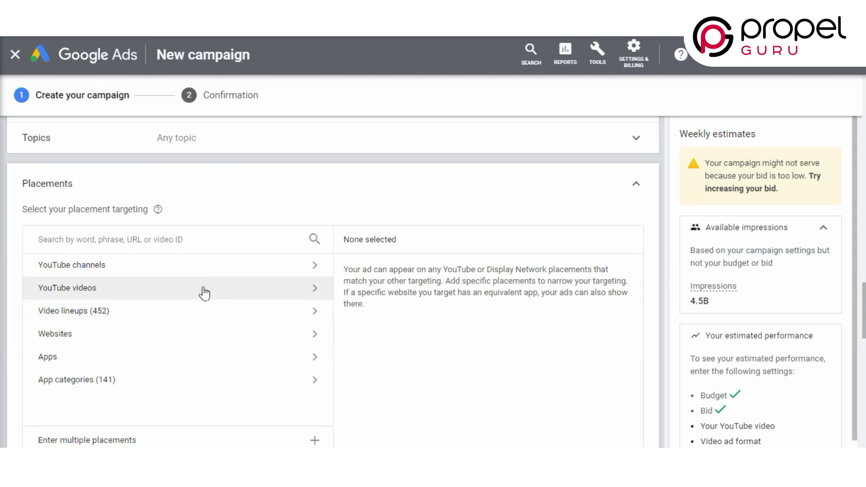
{"action": "left_click", "coordinate": [635, 184]}
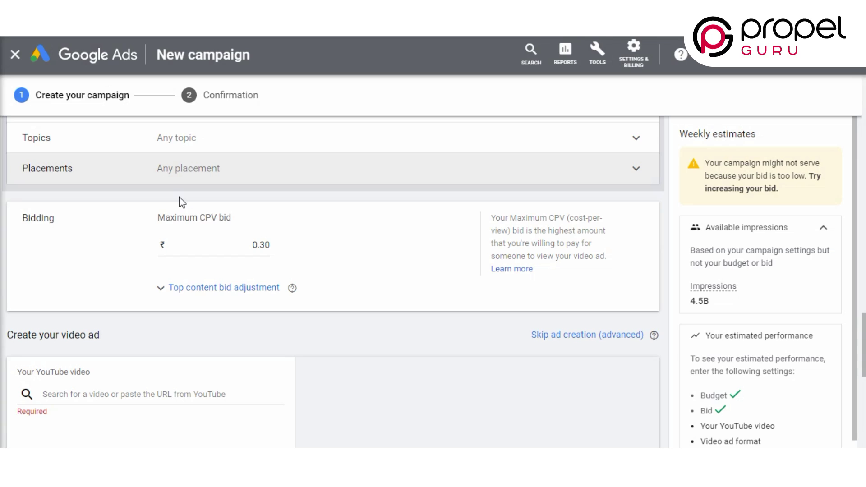
Step: Set the maximum CPV bid to ₹1.00
{"action": "left_click", "coordinate": [209, 243]}
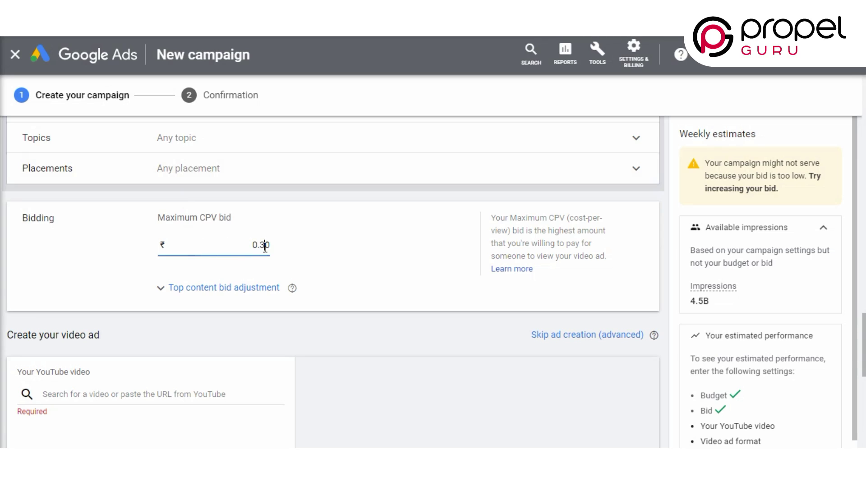
{"action": "key", "text": "BackSpace"}
{"action": "key", "text": "BackSpace"}
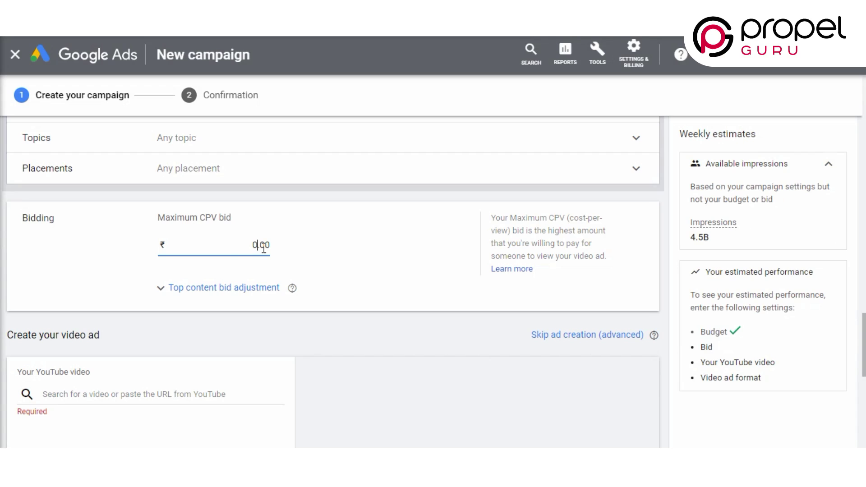
{"action": "type", "text": "1"}
{"action": "scroll", "coordinate": [264, 254], "scroll_direction": "down", "scroll_amount": 1}
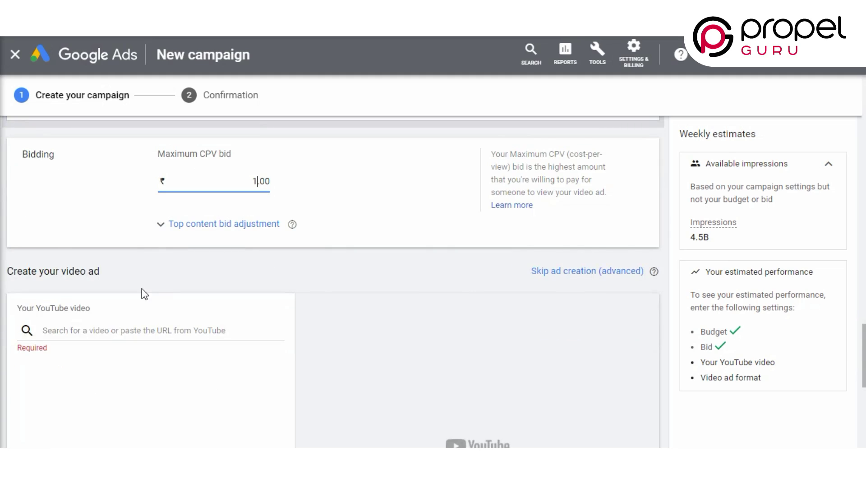
{"action": "scroll", "coordinate": [146, 289], "scroll_direction": "down", "scroll_amount": 4}
{"action": "scroll", "coordinate": [99, 266], "scroll_direction": "up", "scroll_amount": 2}
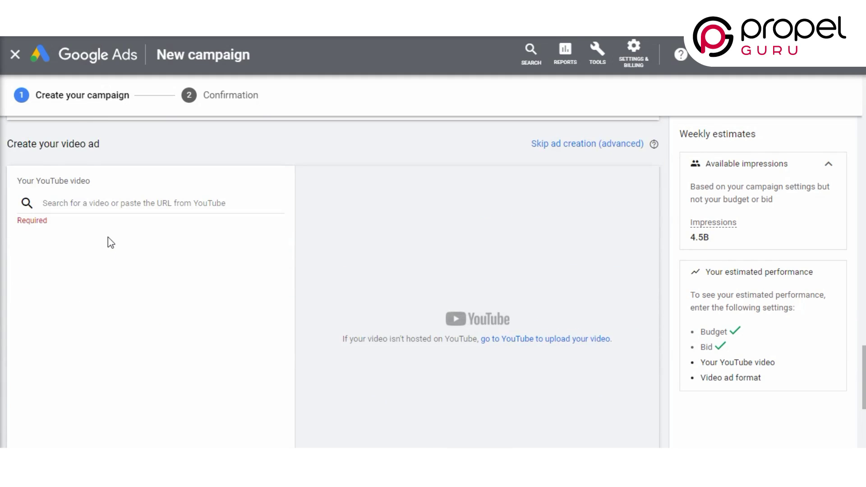
{"action": "scroll", "coordinate": [324, 294], "scroll_direction": "down", "scroll_amount": 1}
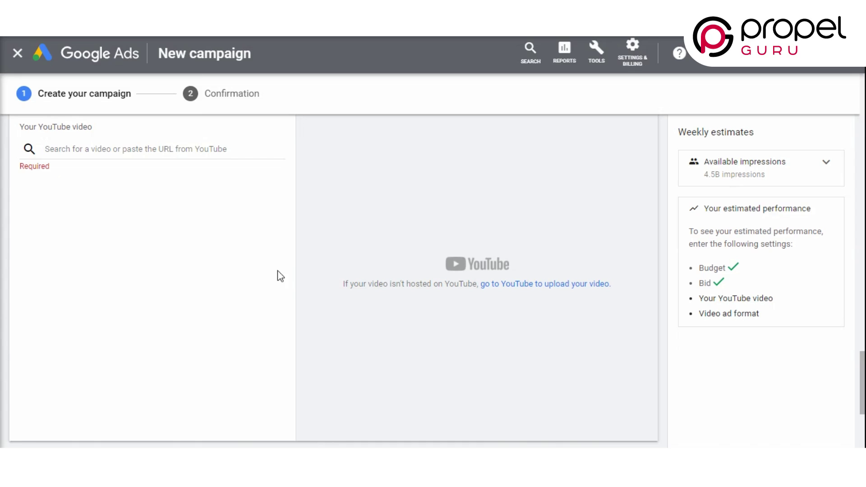
{"action": "left_click", "coordinate": [168, 148]}
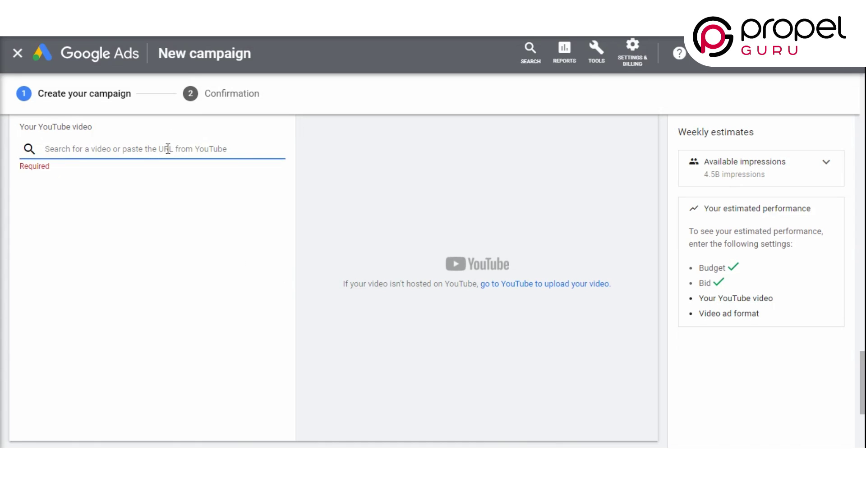
{"action": "type", "text": "https://youtu.be/nvFoi-VmtFg"}
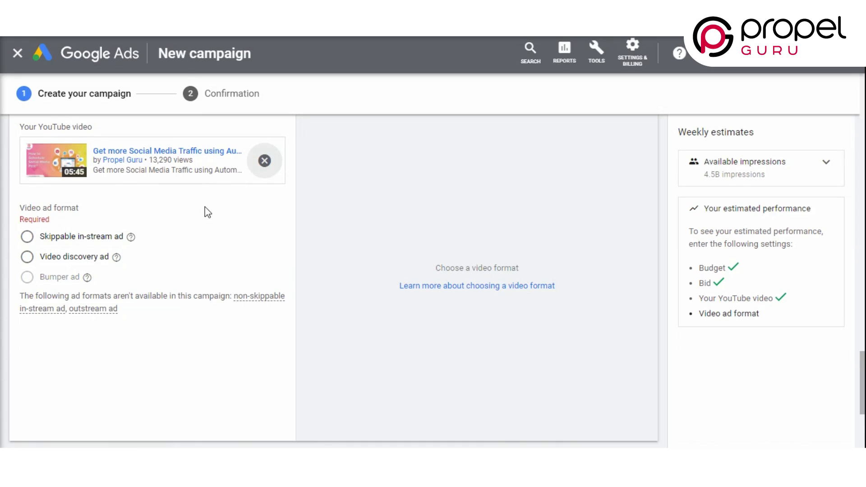
Step: Choose Video discovery ad as the video ad format
{"action": "scroll", "coordinate": [207, 211], "scroll_direction": "down", "scroll_amount": 1}
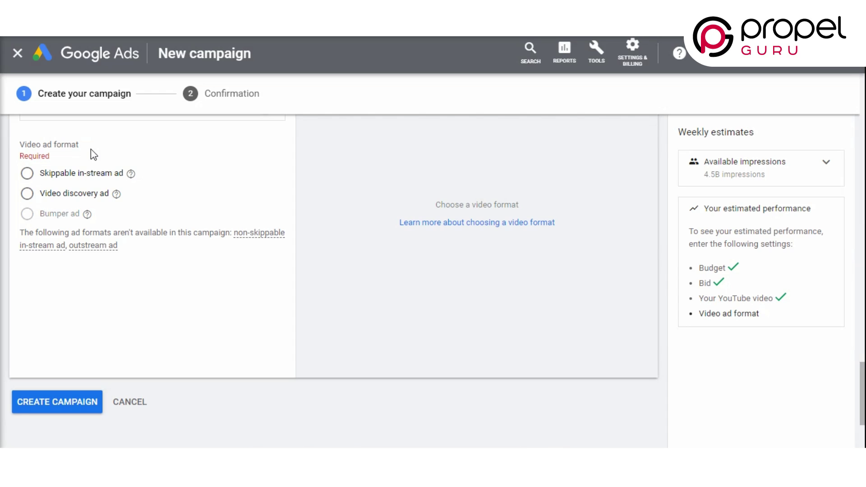
{"action": "scroll", "coordinate": [90, 149], "scroll_direction": "up", "scroll_amount": 3}
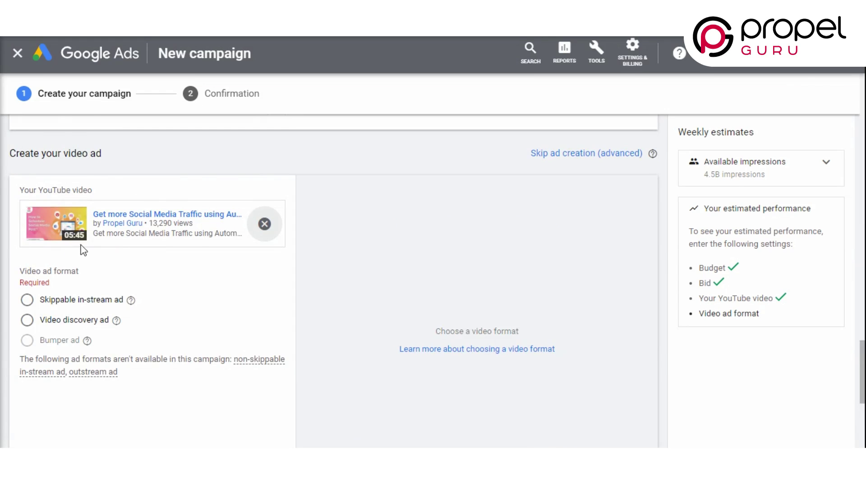
{"action": "scroll", "coordinate": [79, 246], "scroll_direction": "down", "scroll_amount": 3}
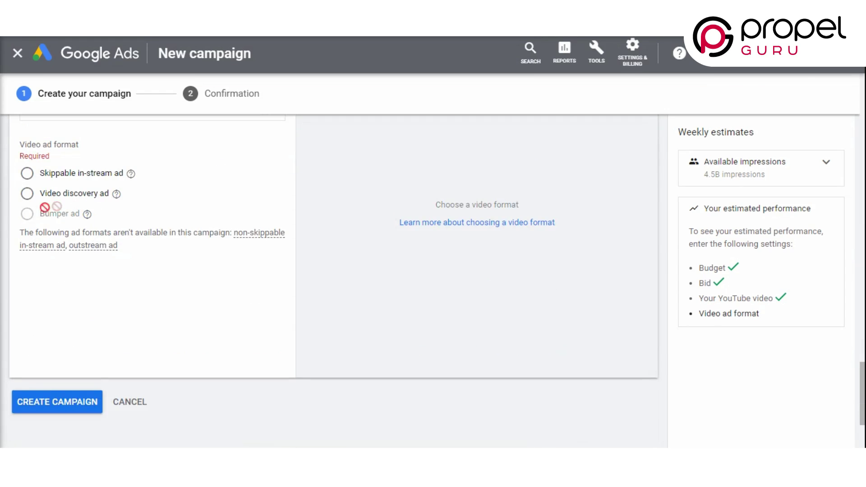
{"action": "left_click", "coordinate": [27, 194]}
Step: Enter "Automate your Social Media" as the ad's headline
{"action": "scroll", "coordinate": [81, 217], "scroll_direction": "down", "scroll_amount": 3}
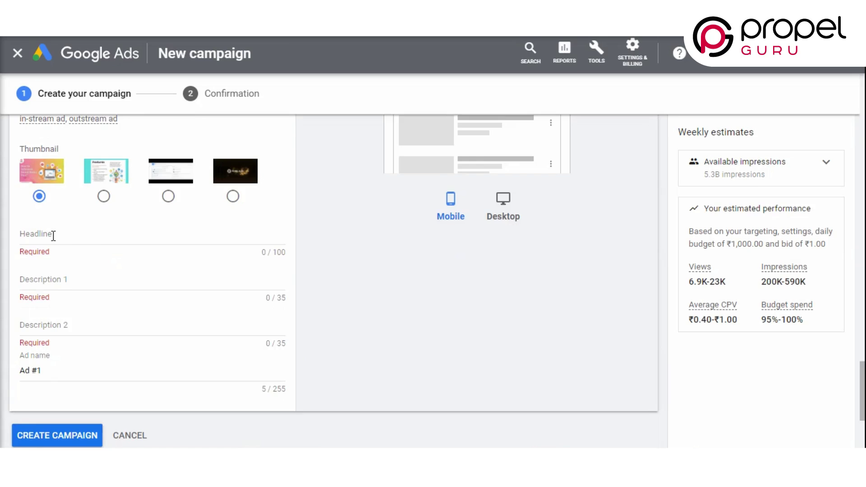
{"action": "scroll", "coordinate": [81, 213], "scroll_direction": "up", "scroll_amount": 2}
{"action": "left_click", "coordinate": [84, 236]}
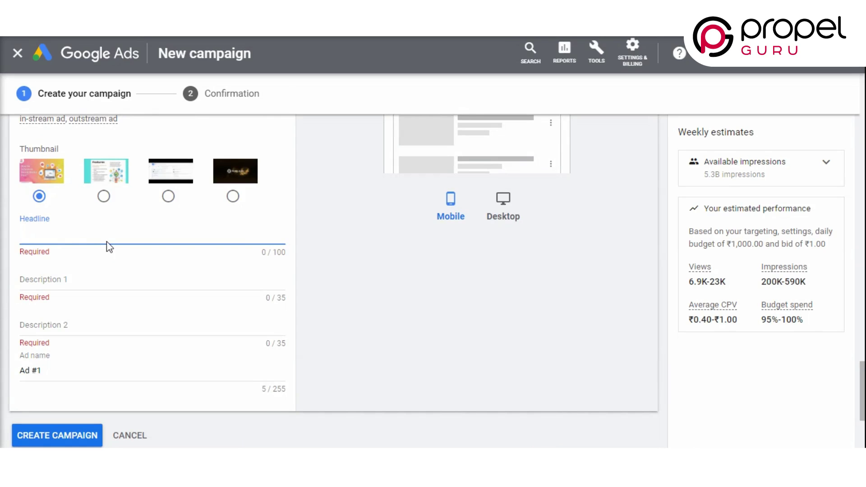
{"action": "scroll", "coordinate": [108, 247], "scroll_direction": "up", "scroll_amount": 5}
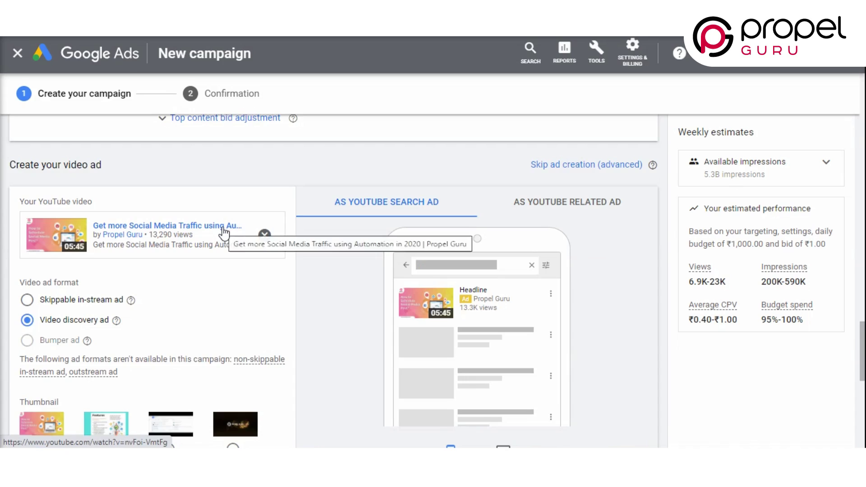
{"action": "scroll", "coordinate": [199, 261], "scroll_direction": "down", "scroll_amount": 5}
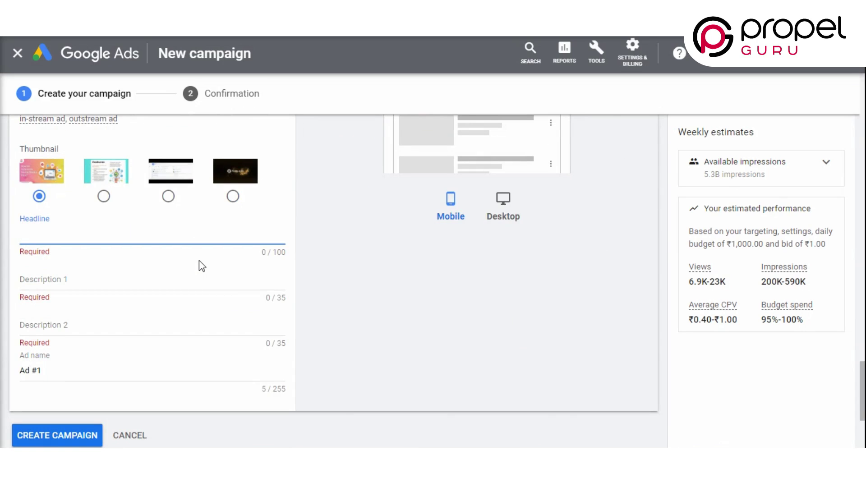
{"action": "type", "text": "Automate your Social Media"}
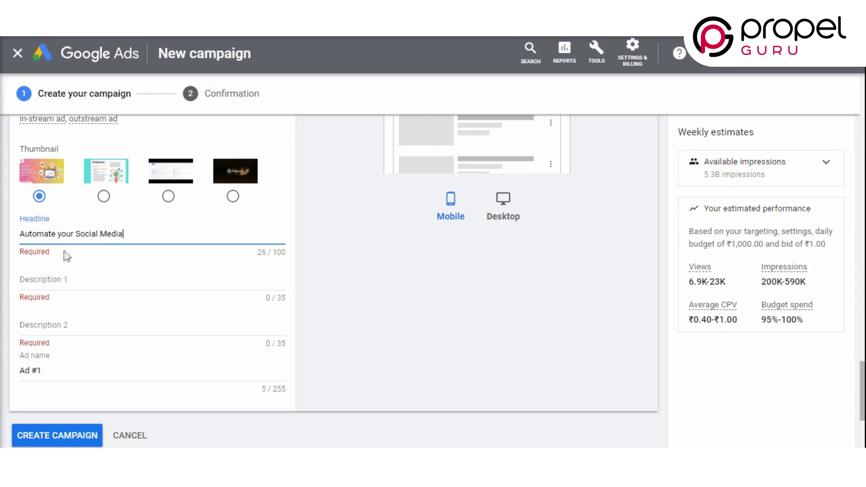
Step: Fill in "Increase your ROI" as the ad's first description and "Save you Money" as its second description
{"action": "left_click", "coordinate": [62, 277]}
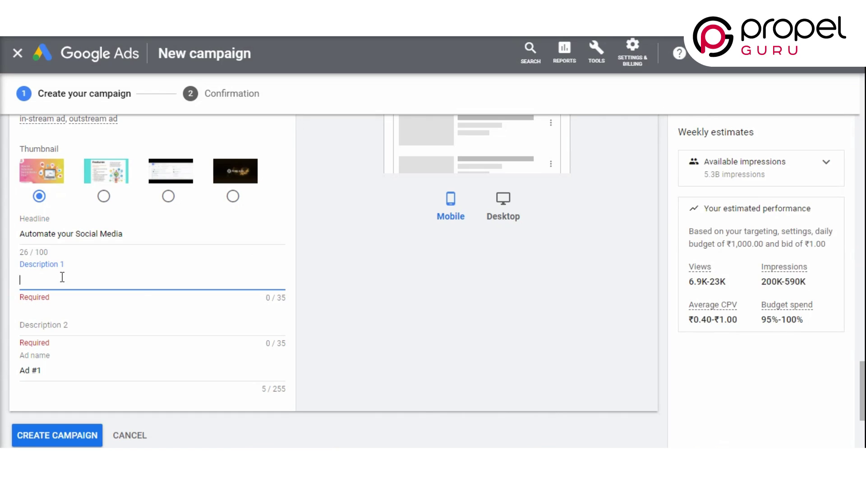
{"action": "type", "text": "Increase your ROI"}
{"action": "key", "text": "Tab"}
{"action": "type", "text": "and"}
{"action": "key", "text": "BackSpace"}
{"action": "key", "text": "BackSpace"}
{"action": "key", "text": "BackSpace"}
{"action": "key", "text": "BackSpace"}
{"action": "type", "text": "Save you "}
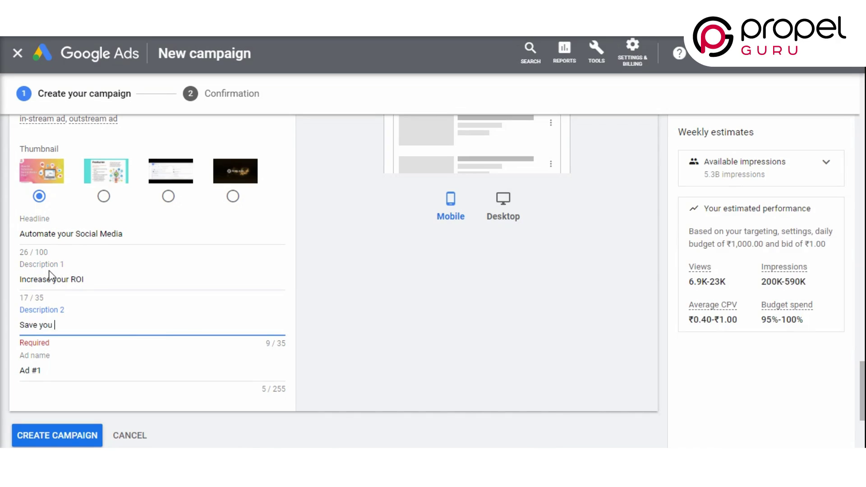
{"action": "type", "text": "Money"}
Step: Replace the default ad name with DemoTesting1
{"action": "scroll", "coordinate": [49, 270], "scroll_direction": "down", "scroll_amount": 2}
{"action": "left_click", "coordinate": [68, 312]}
{"action": "key", "text": "shift+Left"}
{"action": "key", "text": "ctrl+a"}
{"action": "type", "text": "Demo"}
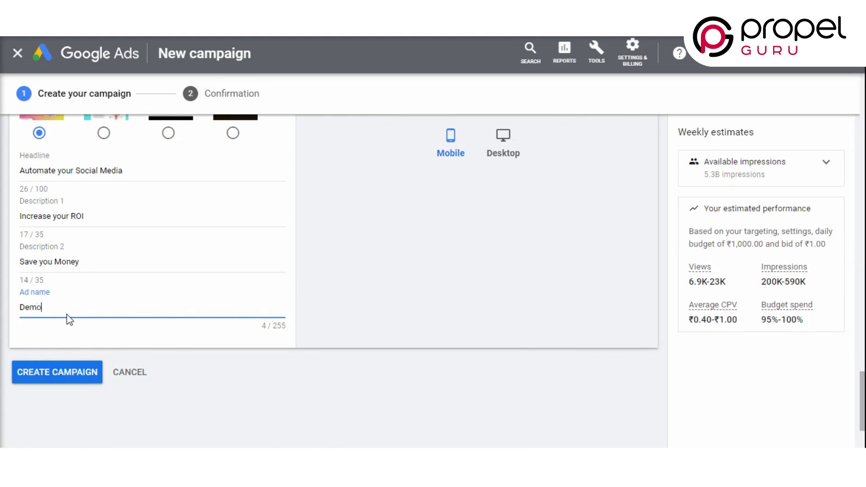
{"action": "type", "text": "Testing"}
Step: Review the YouTube search ad preview for mobile and desktop
{"action": "scroll", "coordinate": [458, 265], "scroll_direction": "up", "scroll_amount": 5}
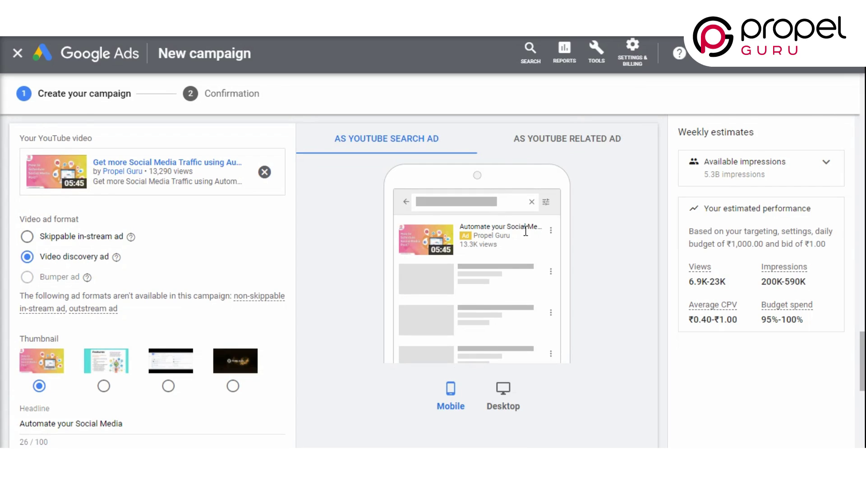
{"action": "scroll", "coordinate": [502, 279], "scroll_direction": "down", "scroll_amount": 1}
{"action": "left_click", "coordinate": [503, 331]}
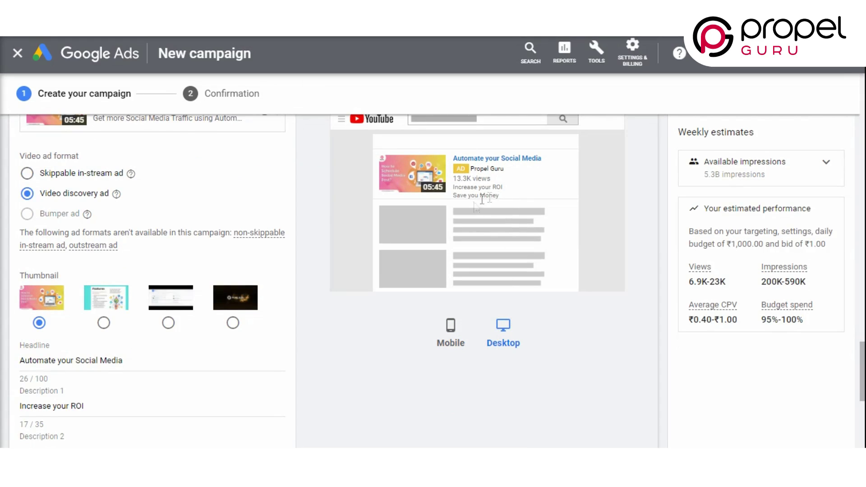
Step: Create the campaign from the completed settings and view its ad groups
{"action": "scroll", "coordinate": [381, 243], "scroll_direction": "down", "scroll_amount": 5}
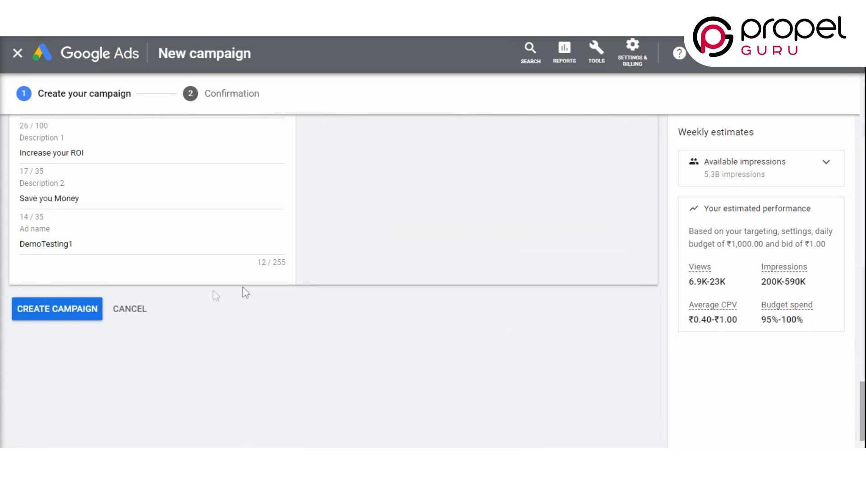
{"action": "left_click", "coordinate": [49, 311]}
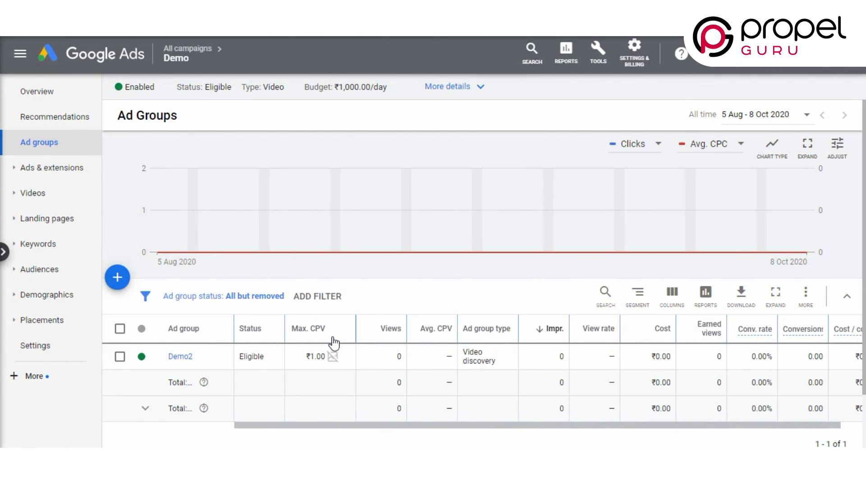
{"action": "left_click", "coordinate": [337, 341]}
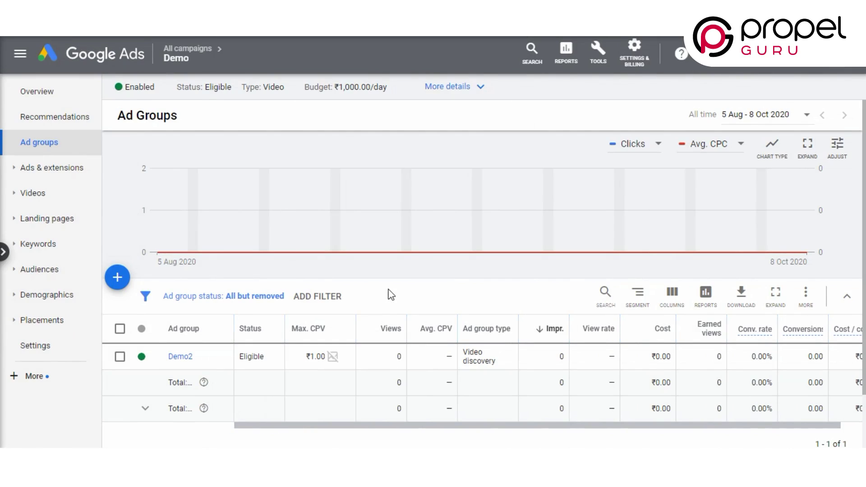